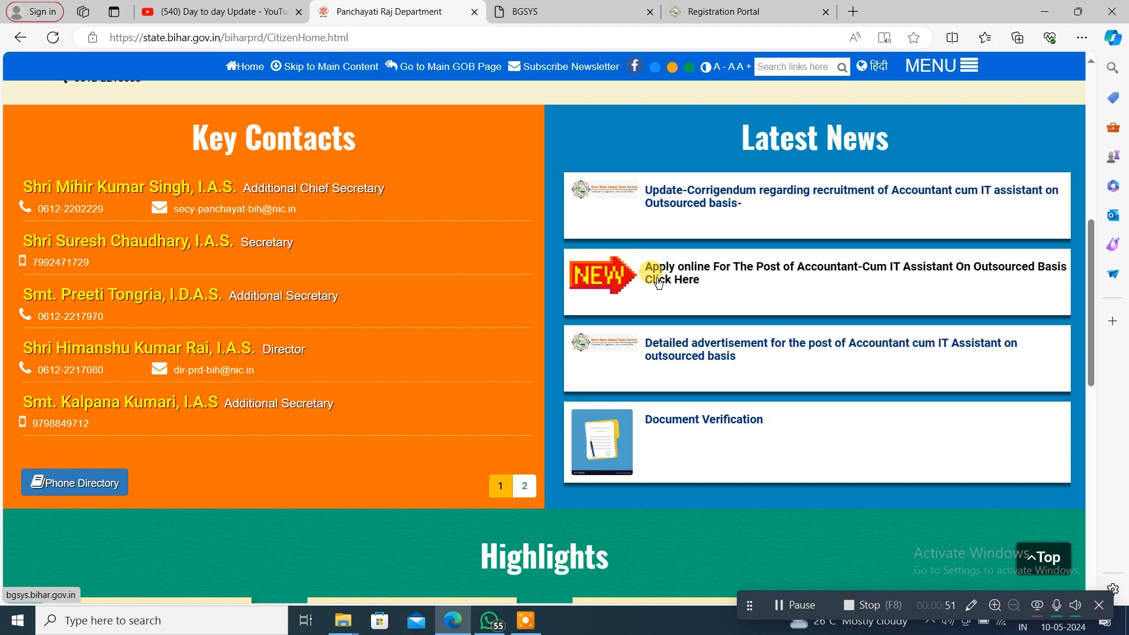
Step: Open bgsys.bihar.gov.in from the Accountant-Cum IT Assistant apply-online Latest News link
click(659, 281)
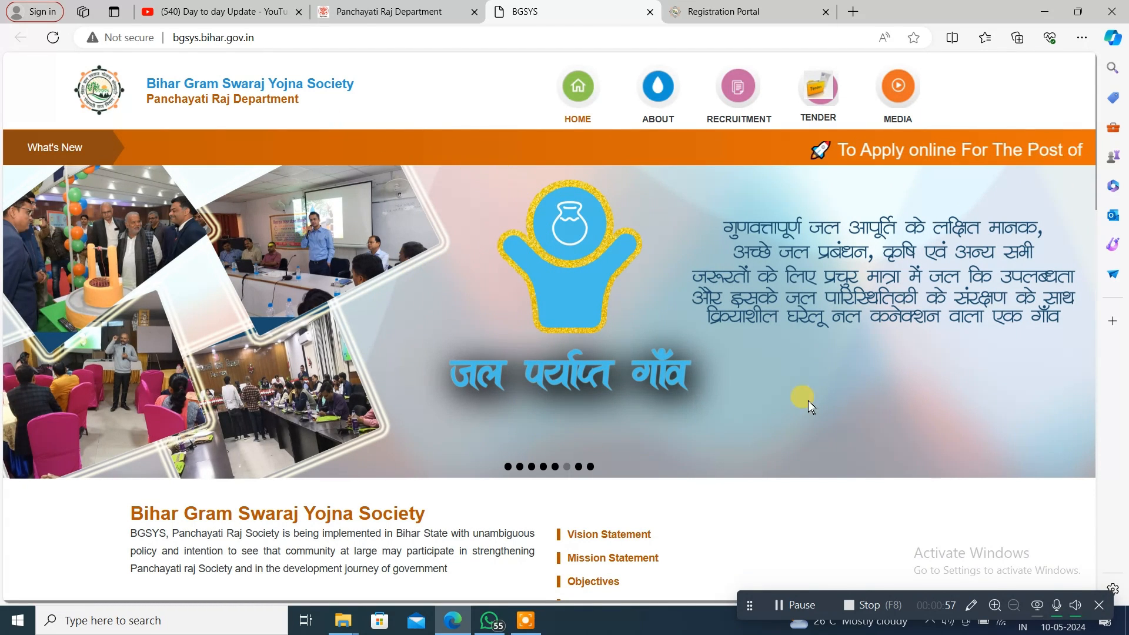
Step: Bring up the RECRUITMENT > Apply submenu with its 'Click Here' application link
mouse_move(732, 96)
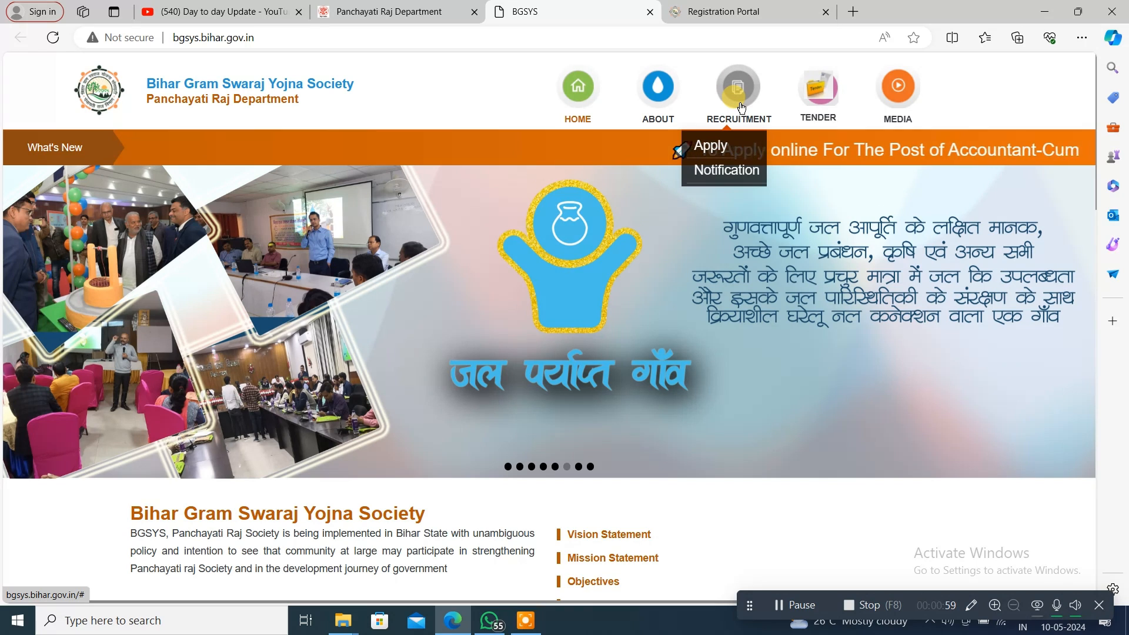
mouse_move(713, 145)
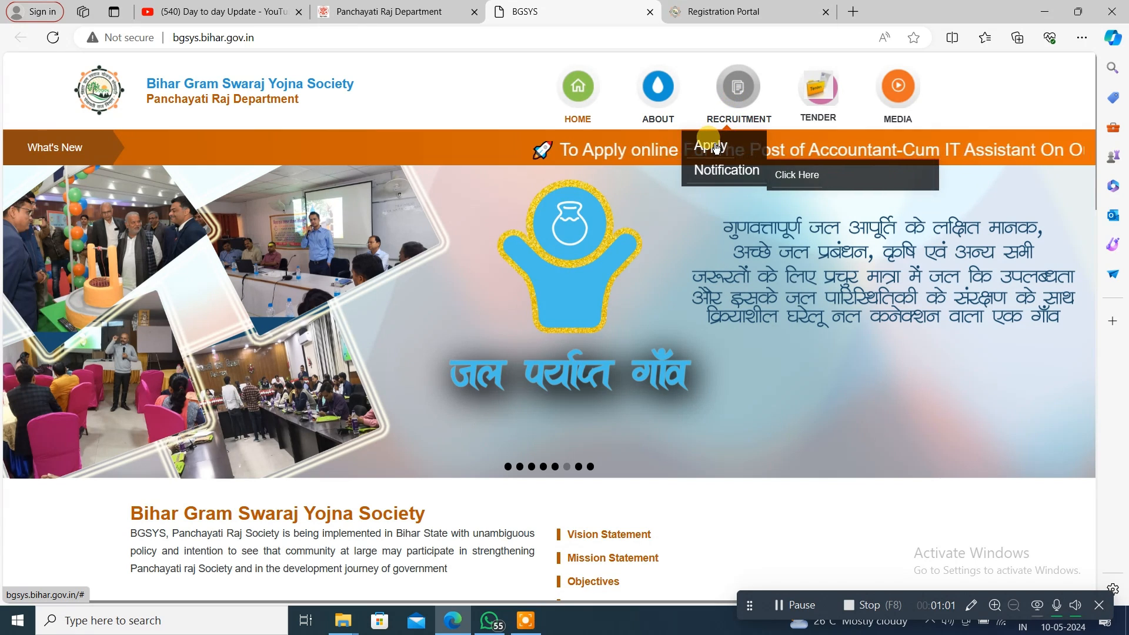
Step: Open the portal, review the application and payment dates, then go to Candidate Registration
click(798, 176)
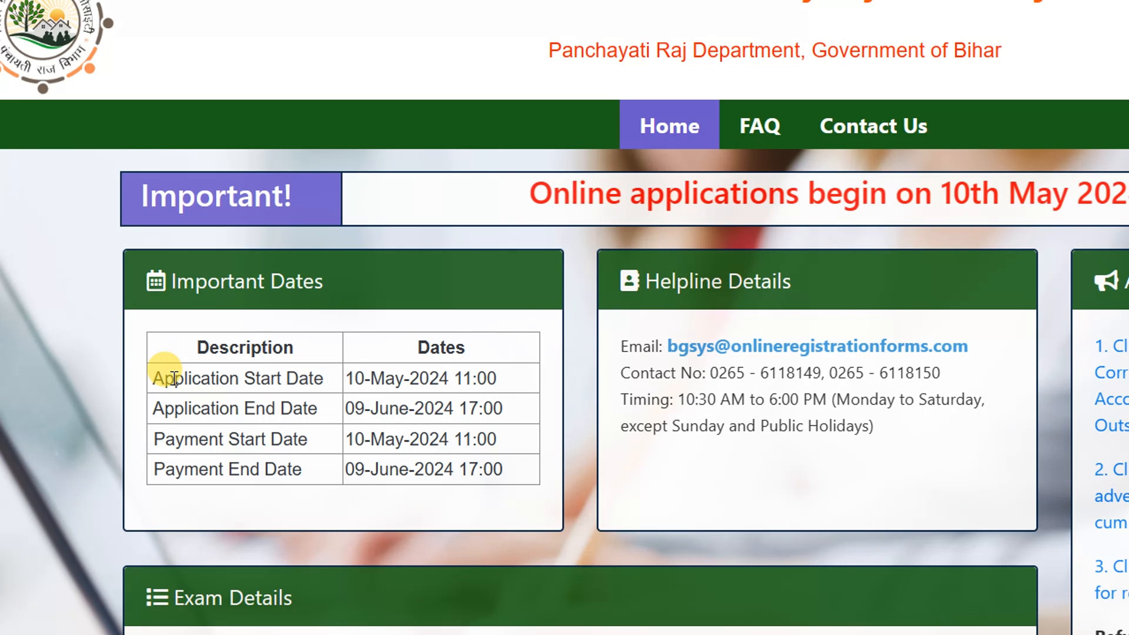
drag(345, 378, 404, 378)
drag(345, 408, 406, 400)
drag(395, 438, 404, 439)
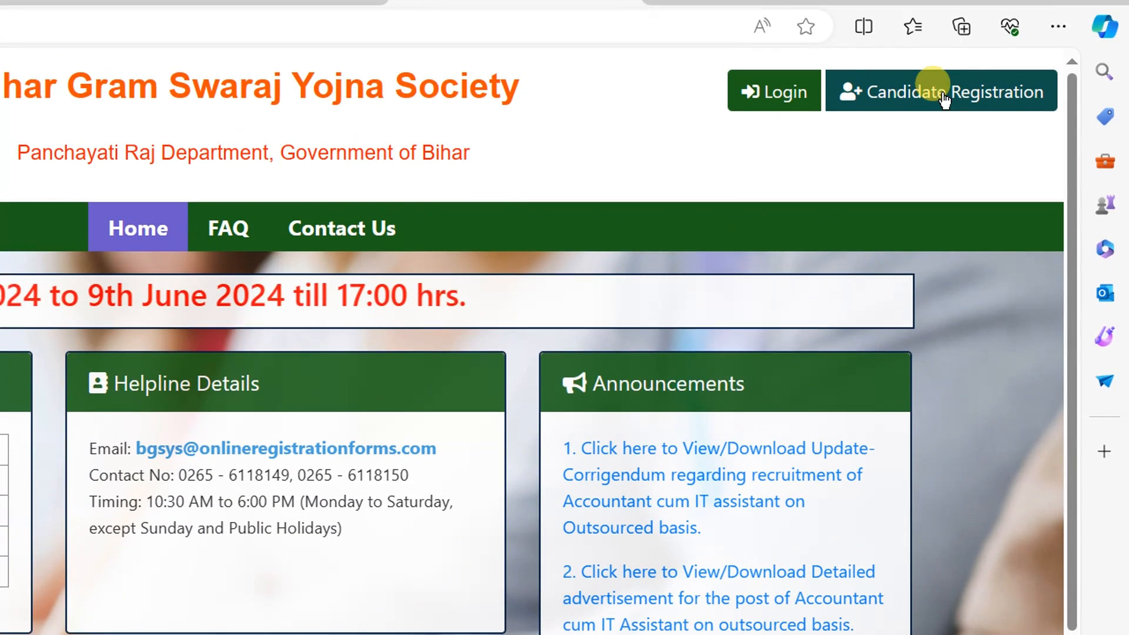
click(943, 95)
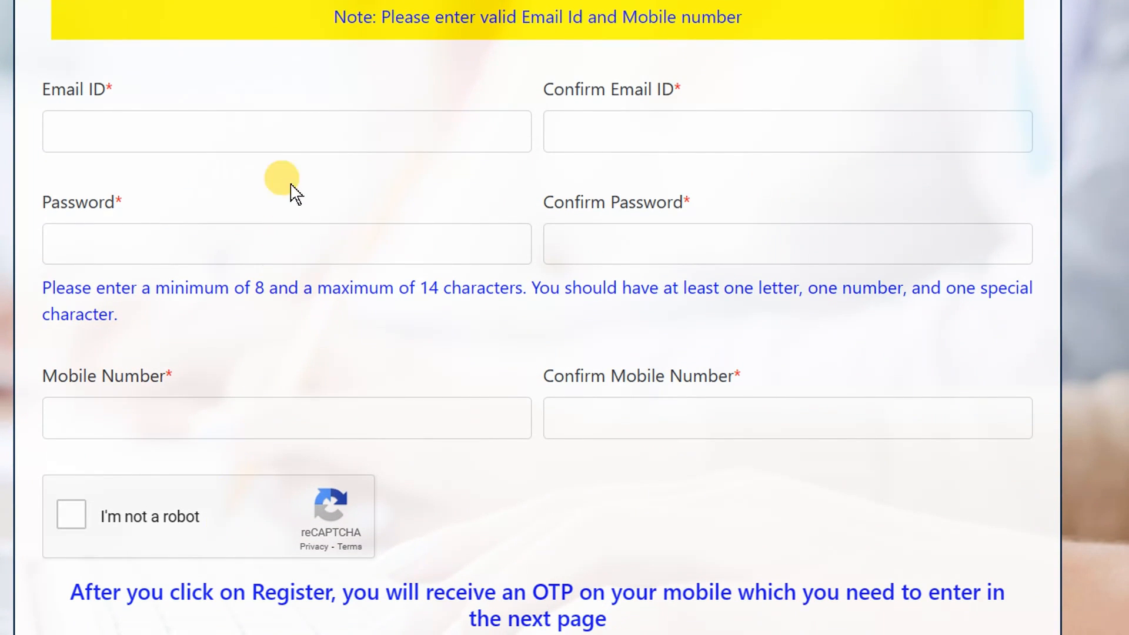
Step: Review the registration fields and the 8–14 character password rule, then begin typing the password
click(294, 129)
click(236, 227)
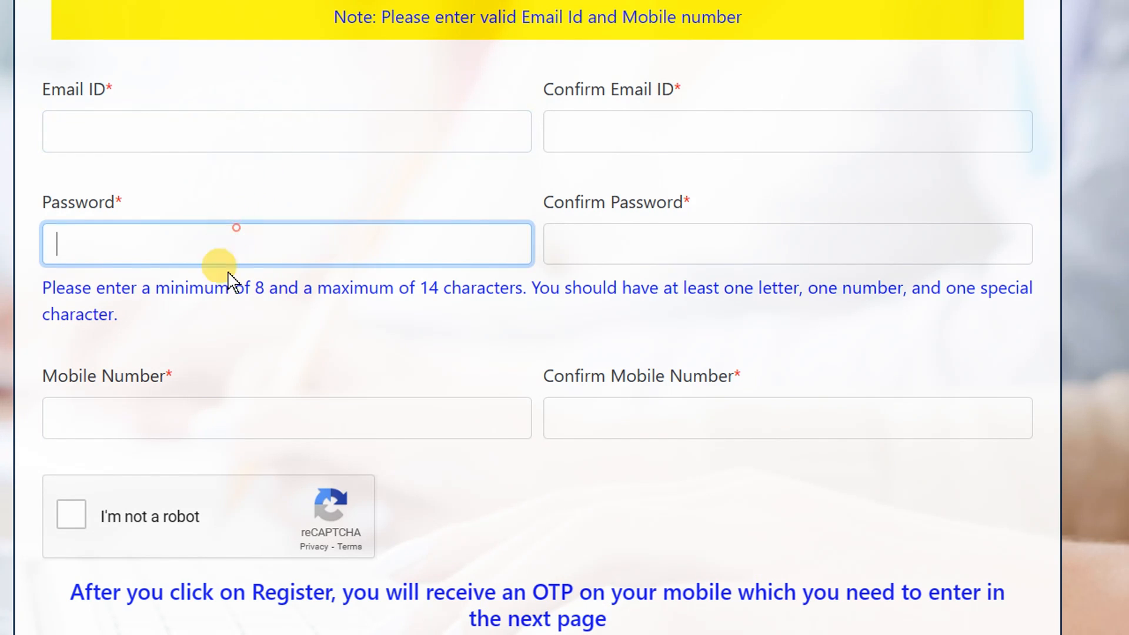
click(171, 417)
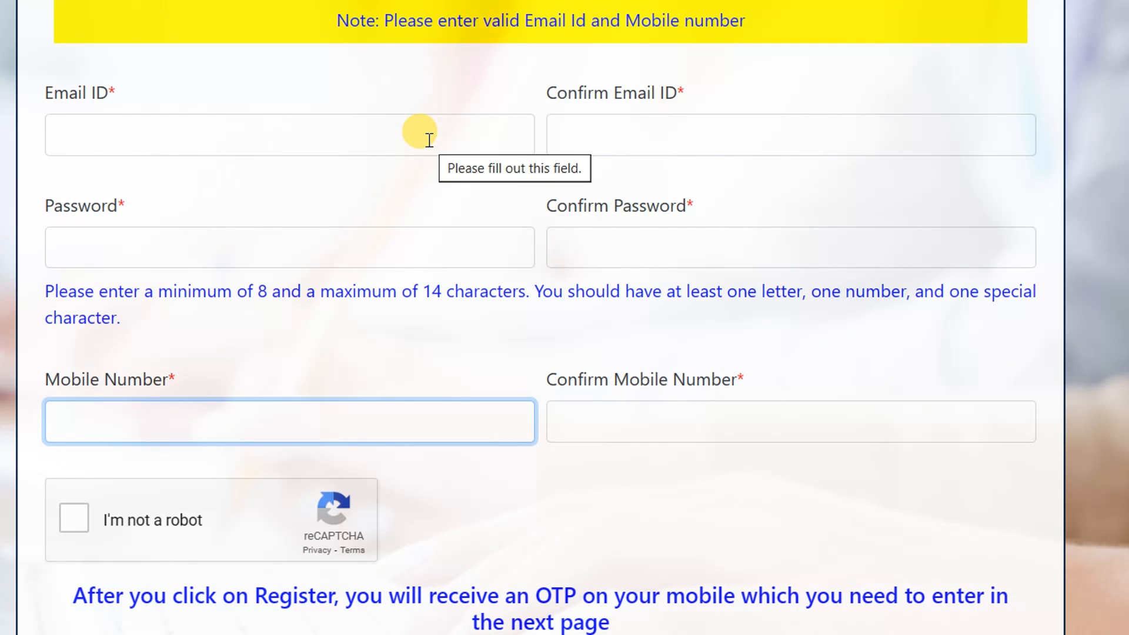
click(414, 242)
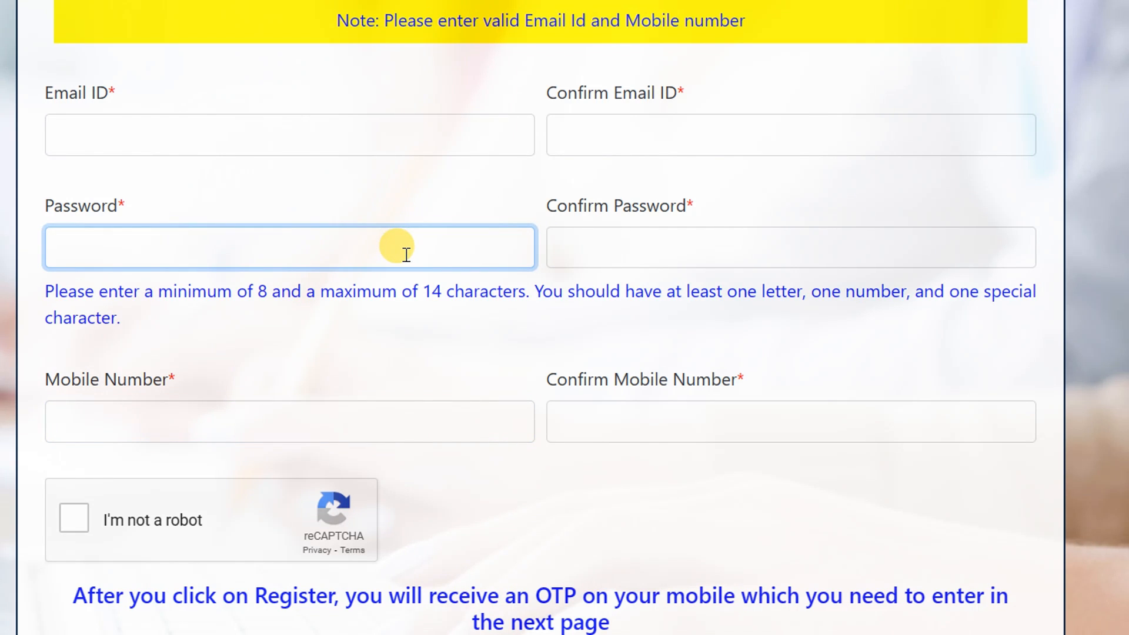
click(245, 291)
double_click(260, 292)
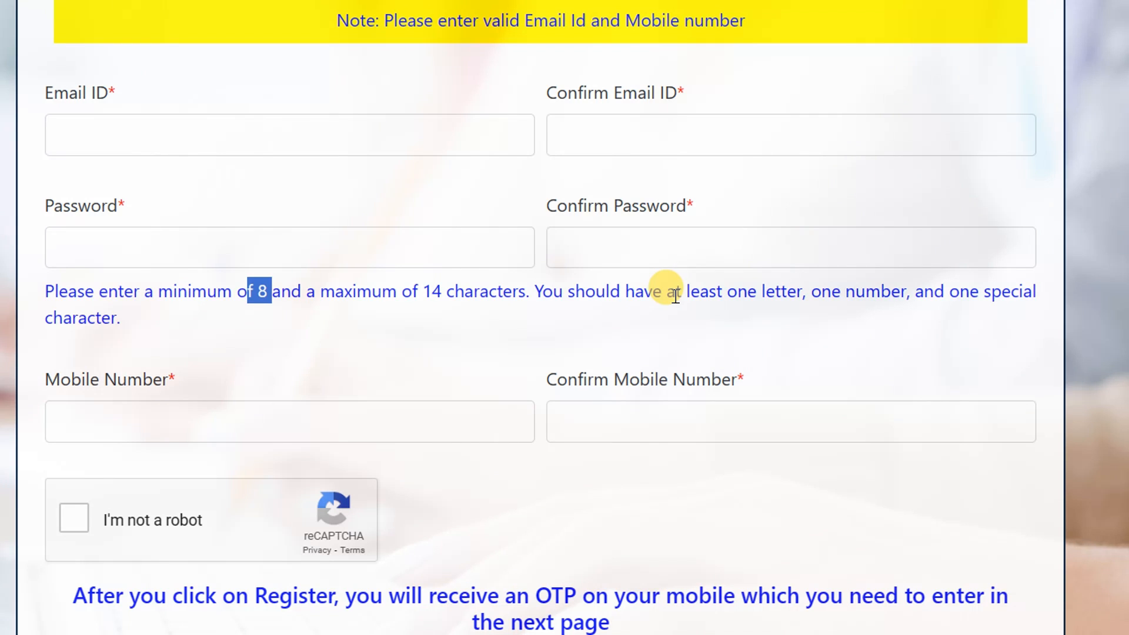
click(474, 248)
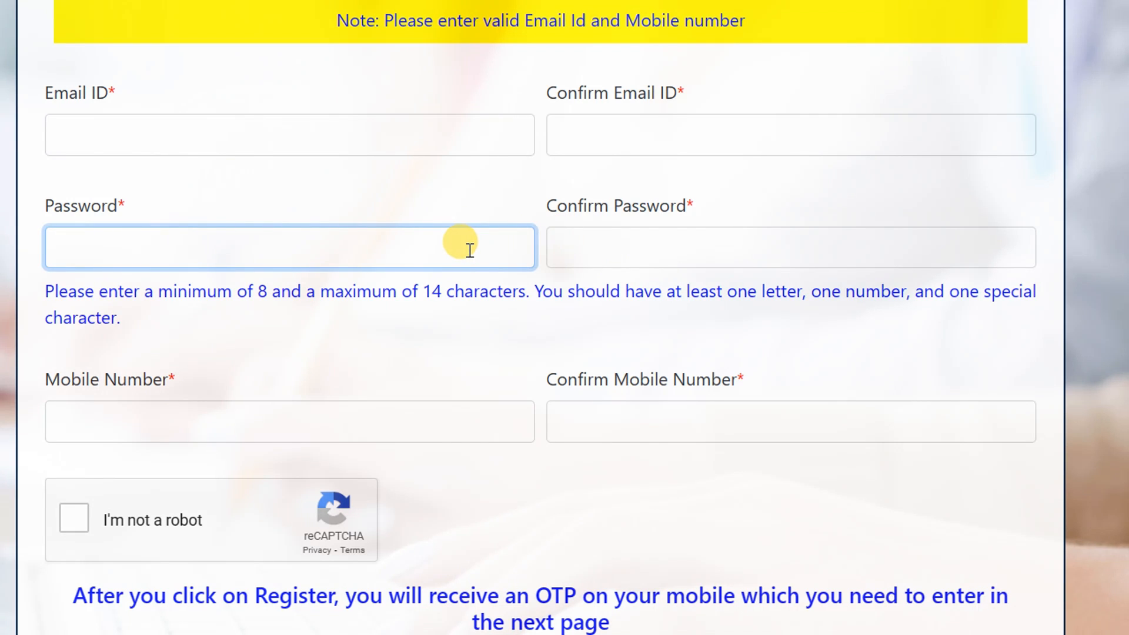
text(a)
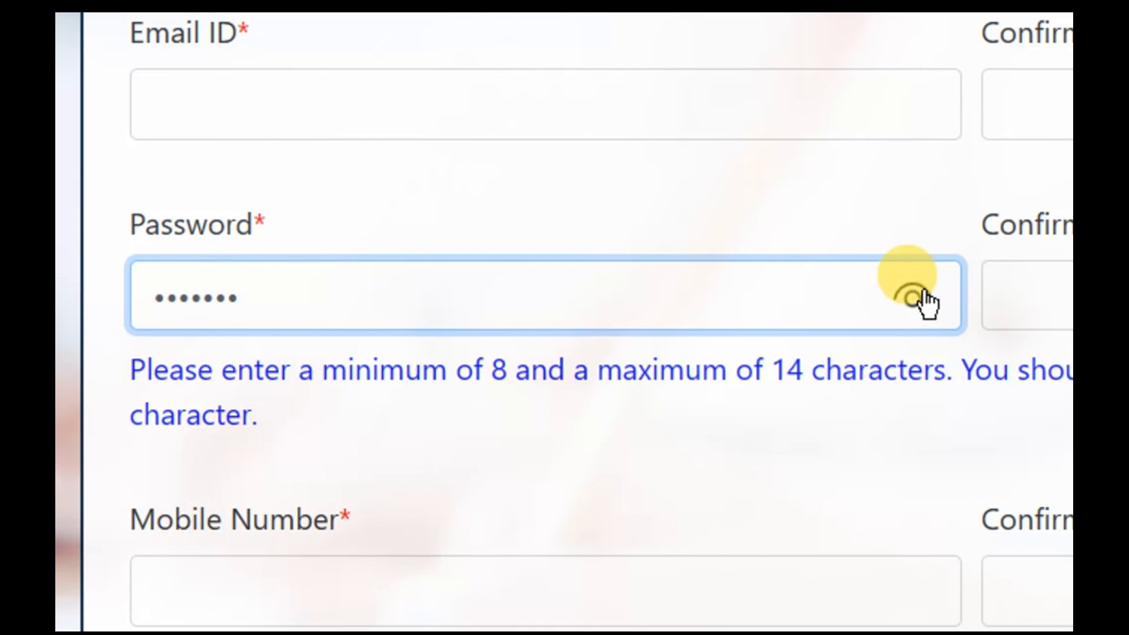
Step: Show the password unmasked and complete it with a special character and digits
click(507, 249)
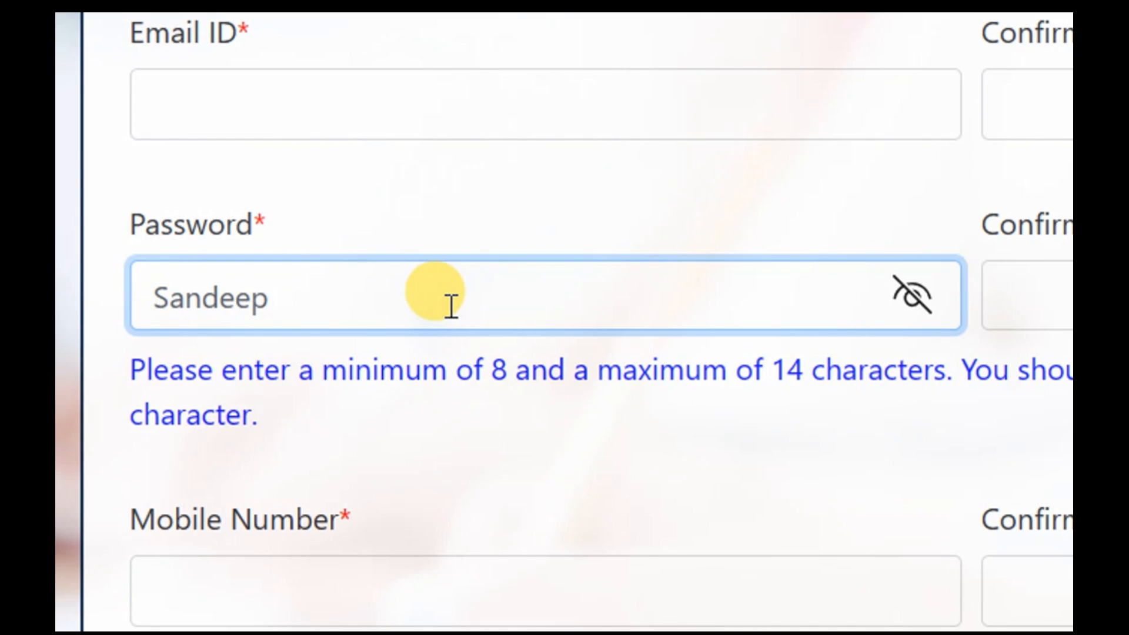
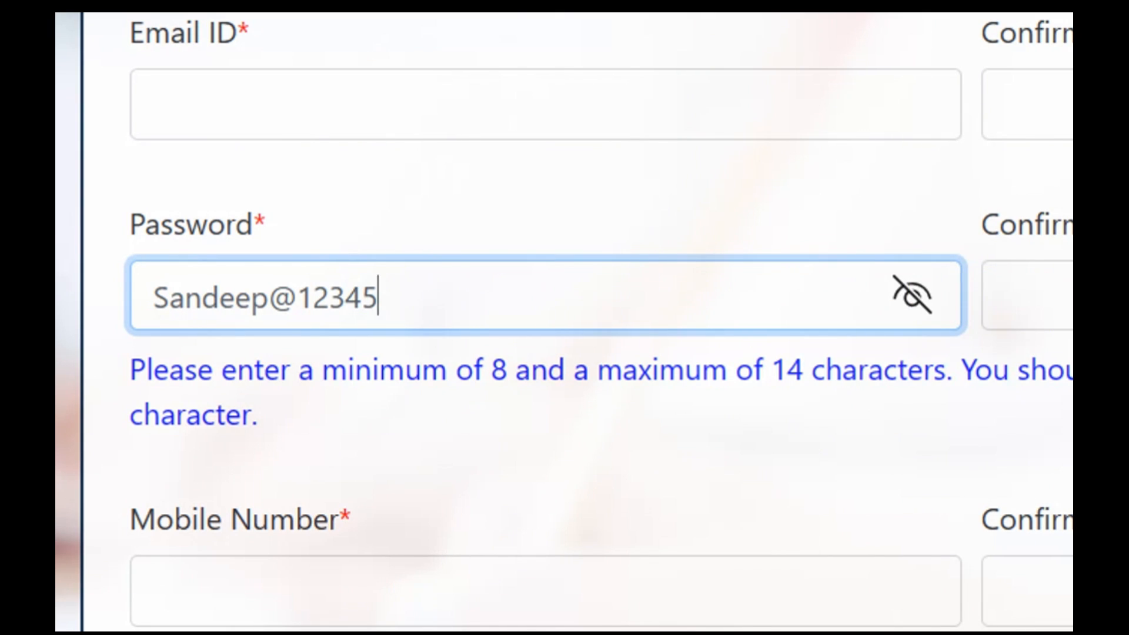
click(1056, 292)
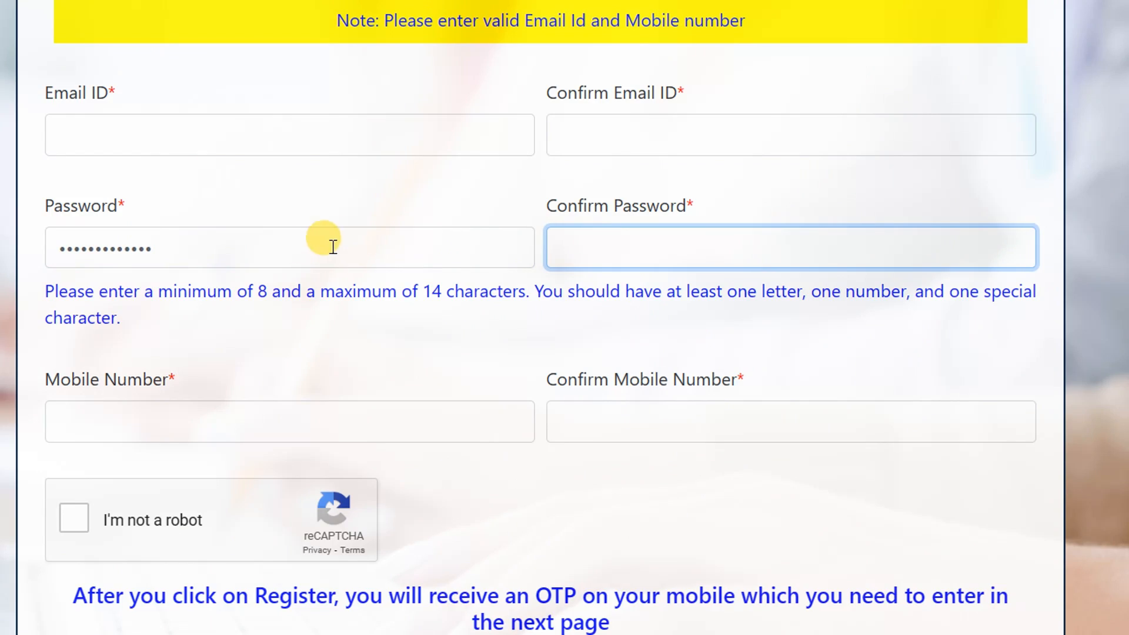
click(504, 303)
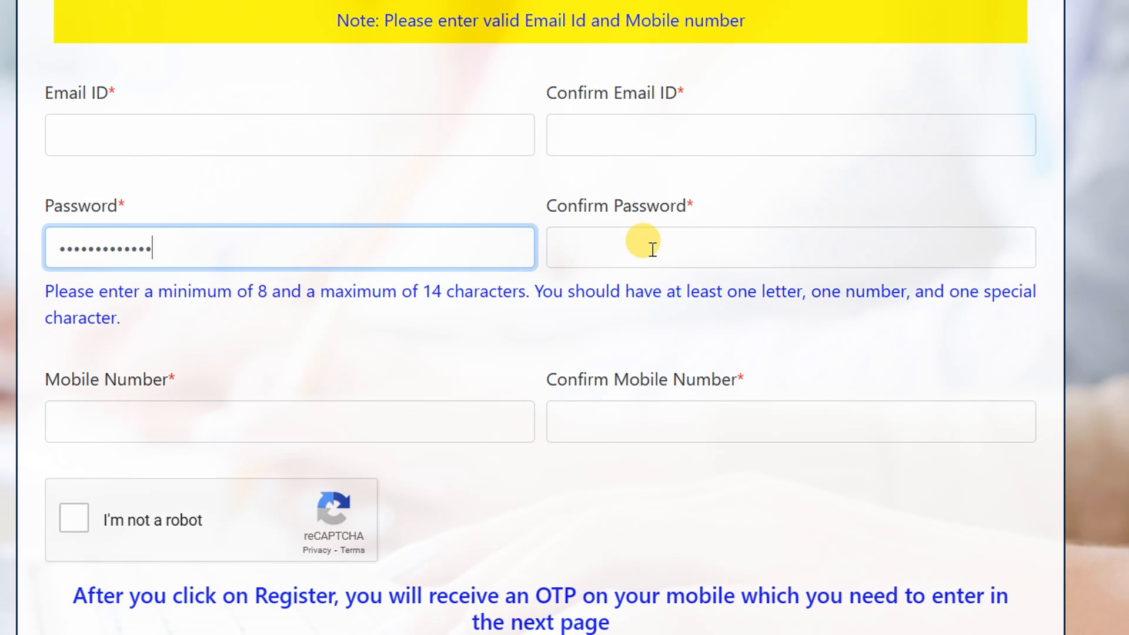
scroll(278, 424, down, 2)
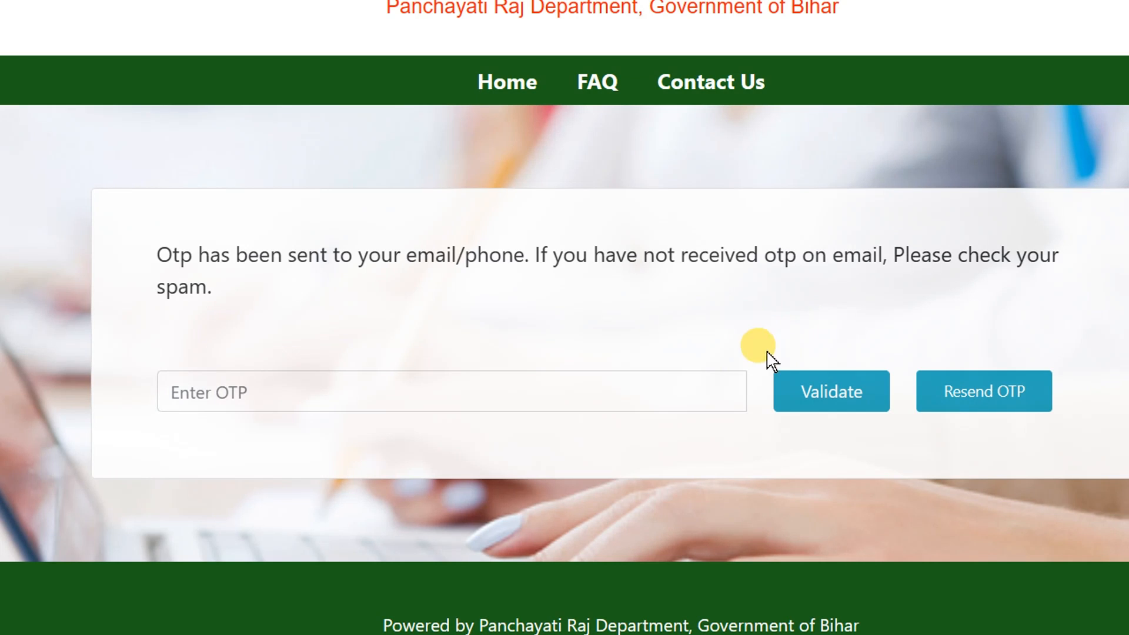
Step: Enter the received OTP code in the Enter OTP box and validate it
click(459, 394)
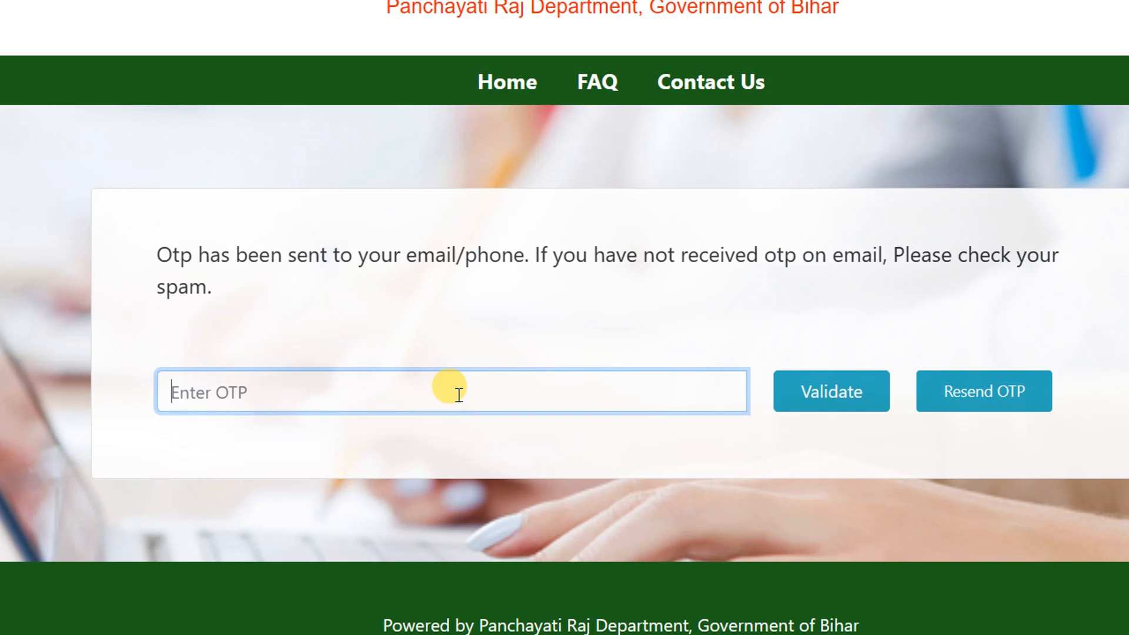
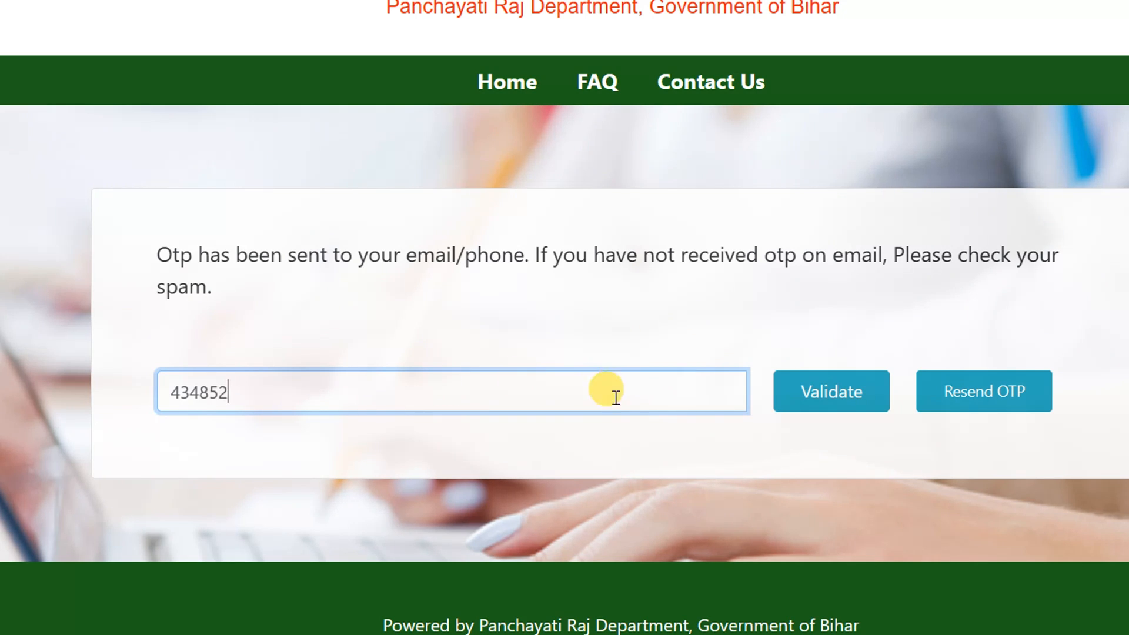
click(785, 396)
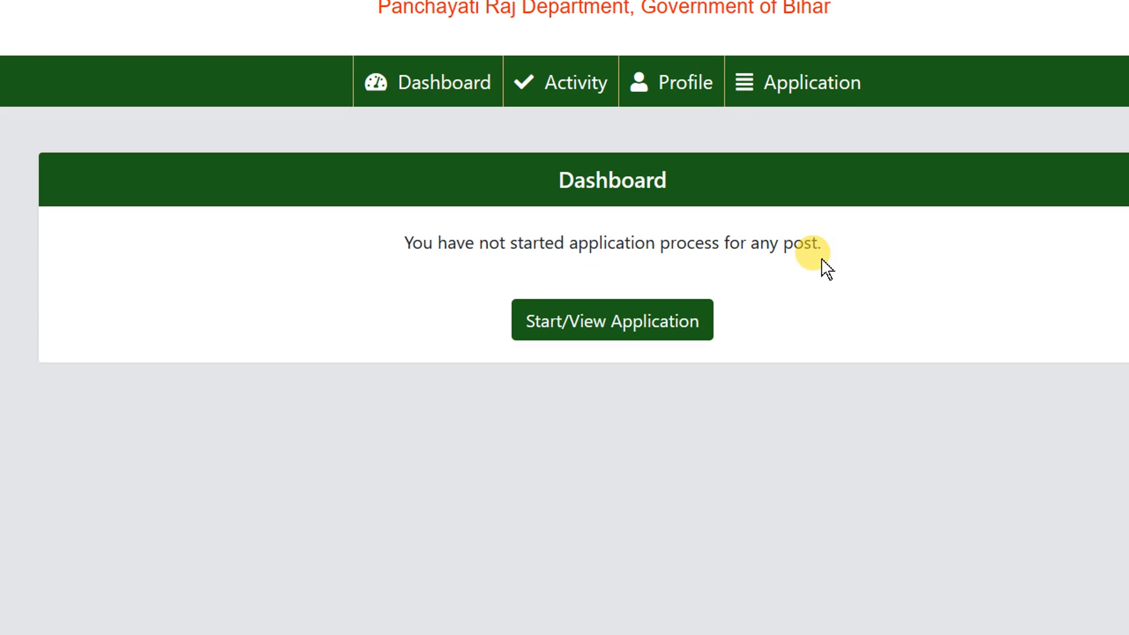
Step: Start the application, read the candidate instructions, tick the read confirmation, and continue
click(640, 325)
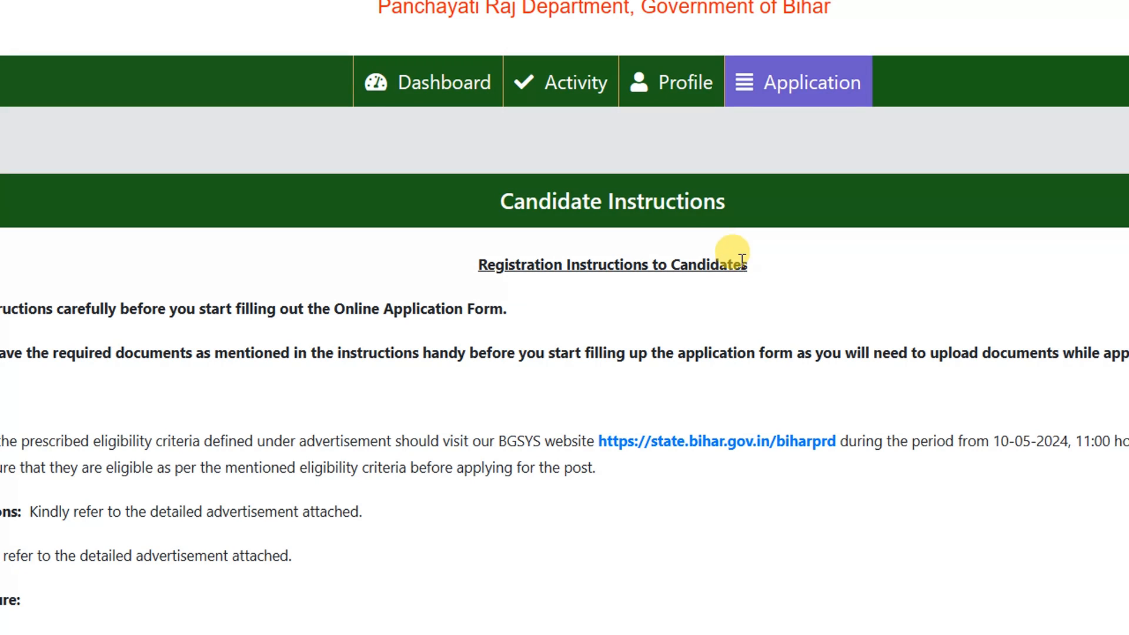
scroll(383, 285, down, 3)
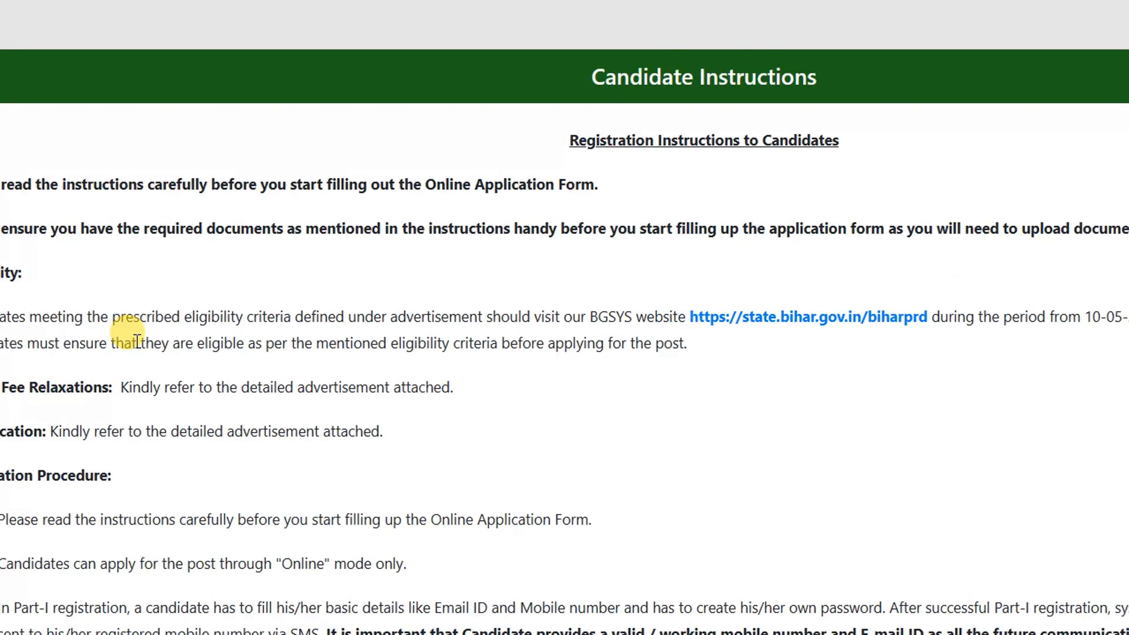
scroll(170, 310, down, 3)
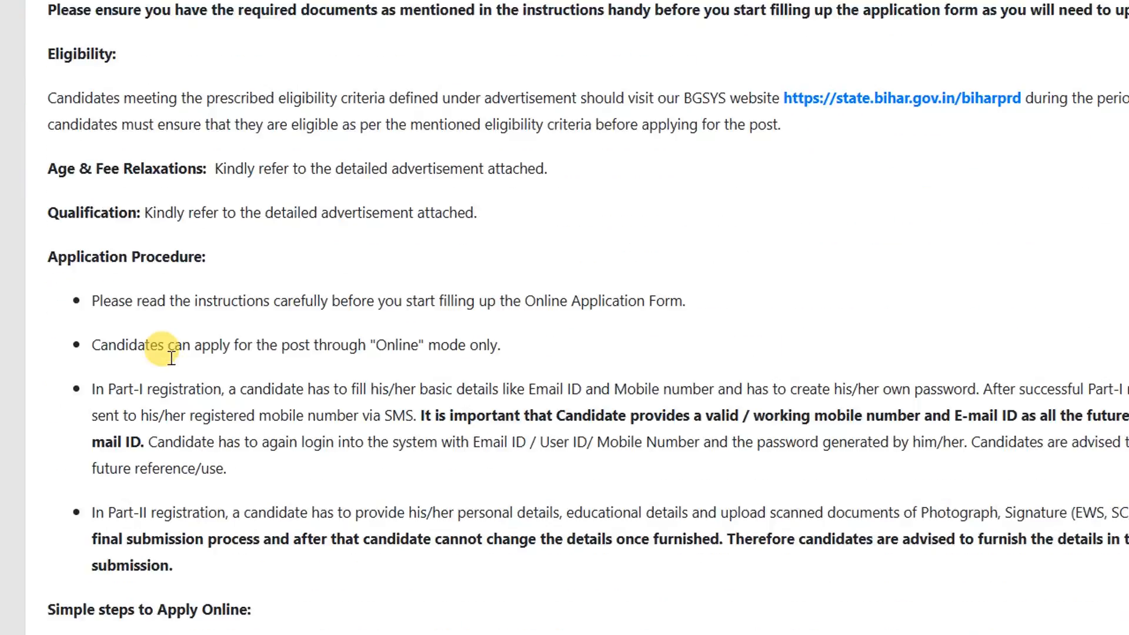
scroll(171, 357, down, 10)
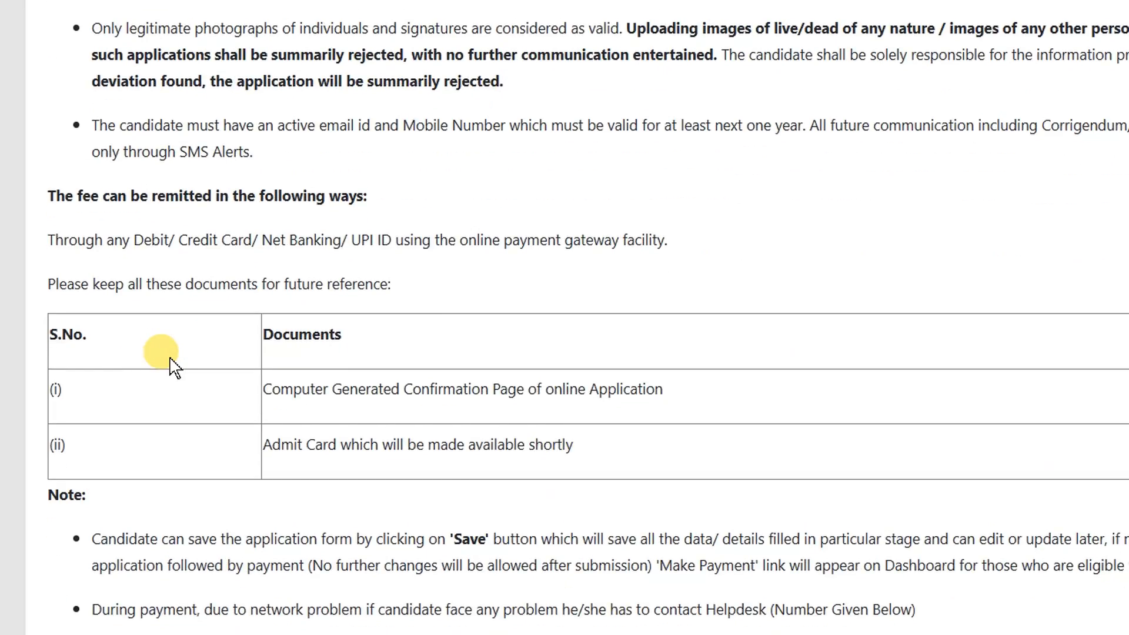
scroll(171, 357, down, 2)
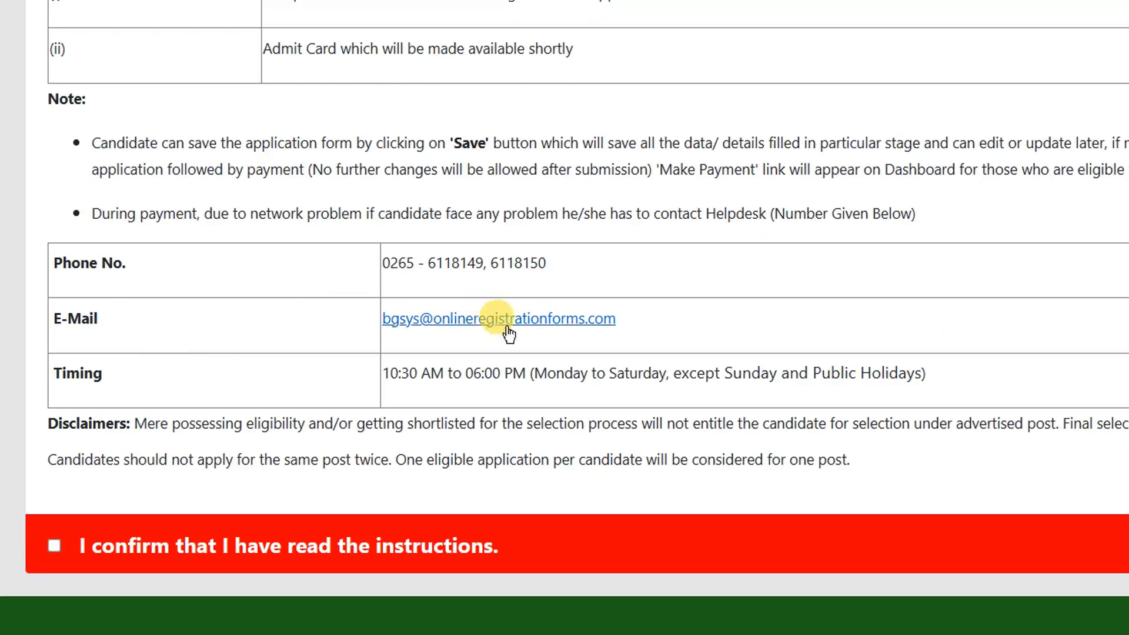
scroll(517, 340, up, 4)
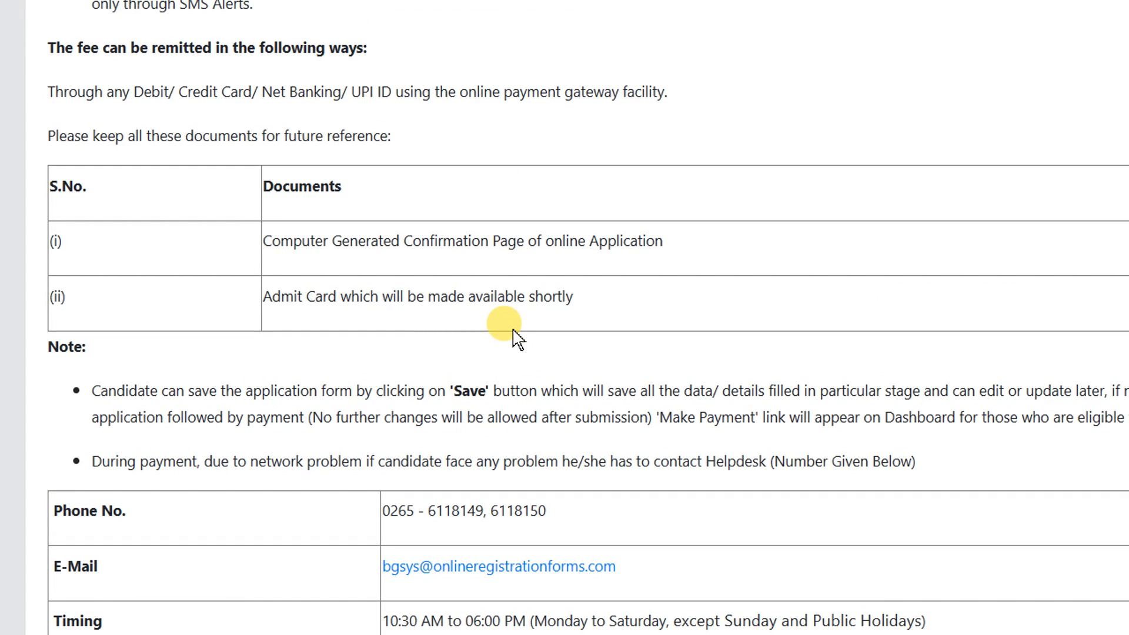
scroll(524, 285, down, 2)
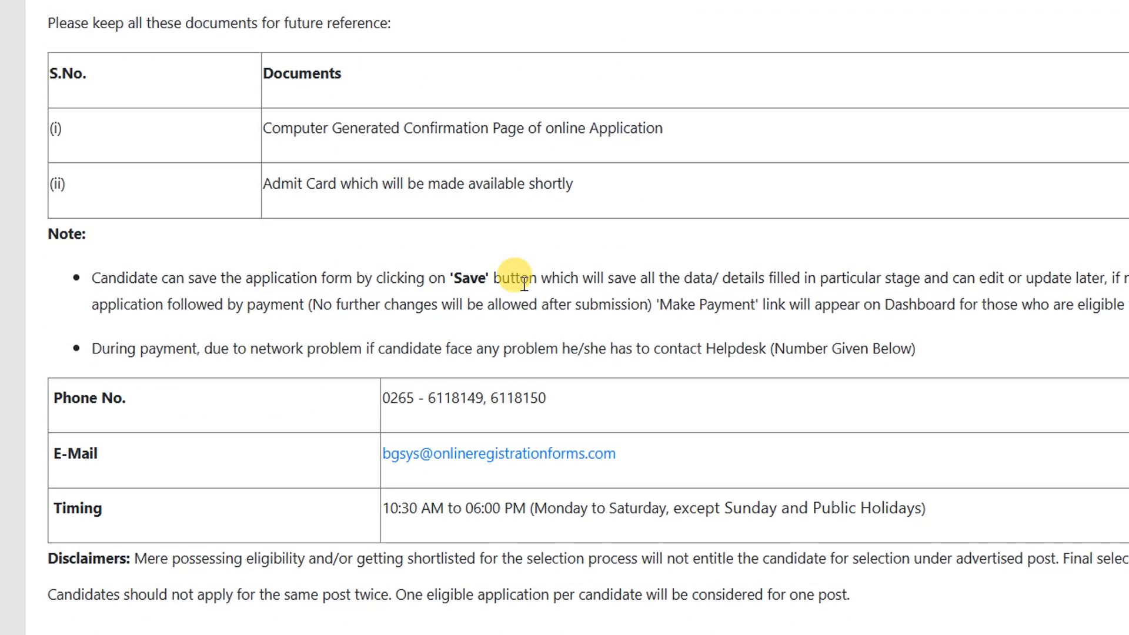
scroll(524, 284, down, 2)
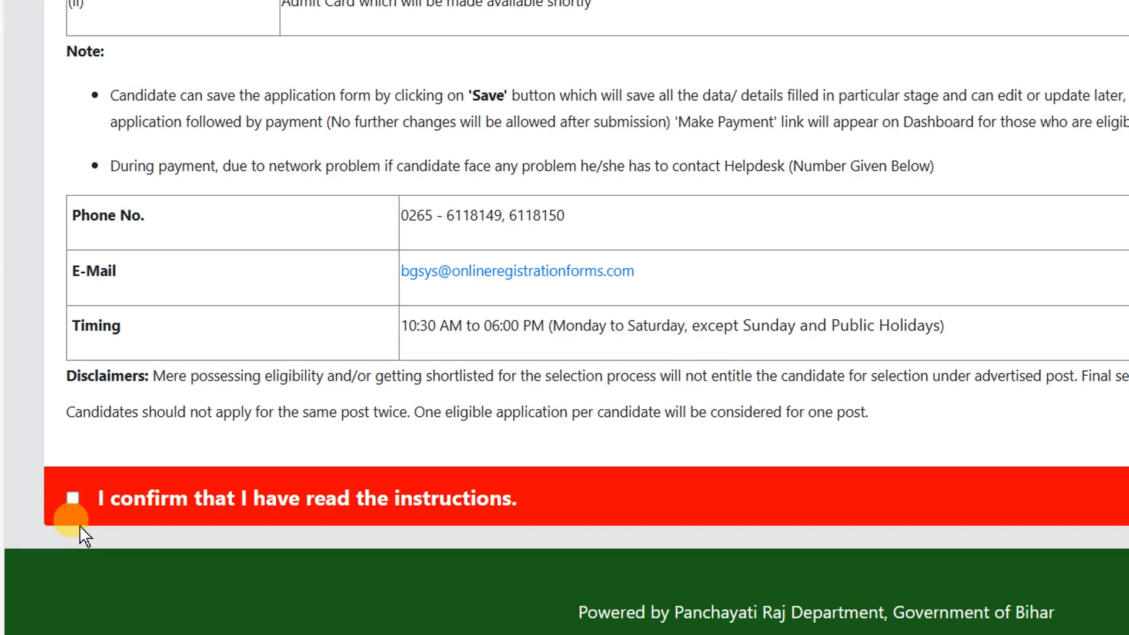
click(72, 498)
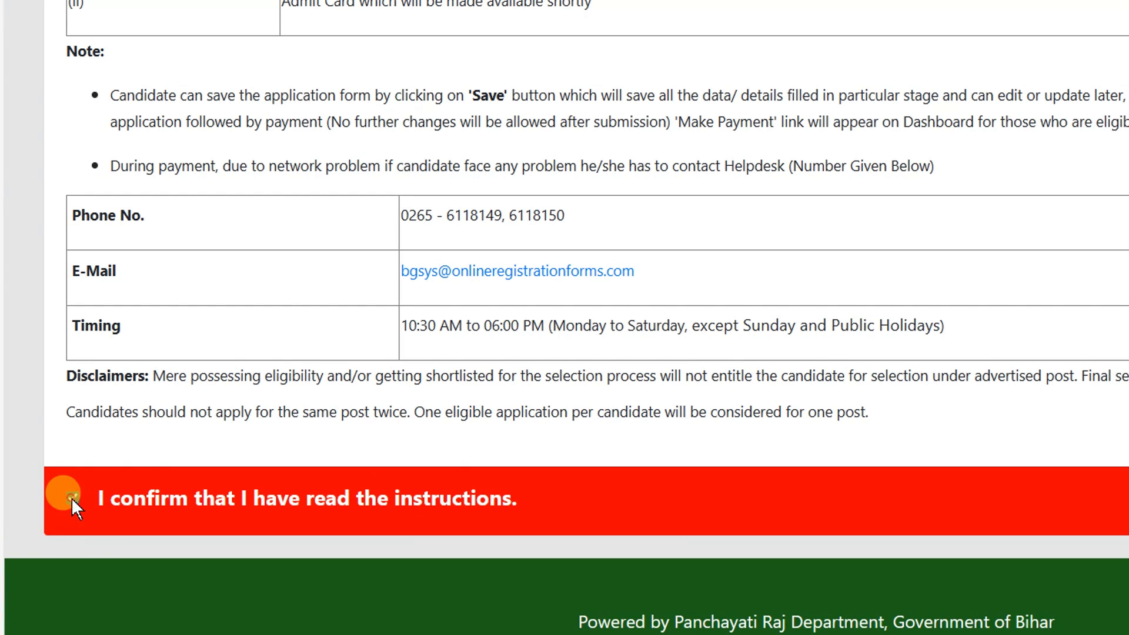
click(960, 497)
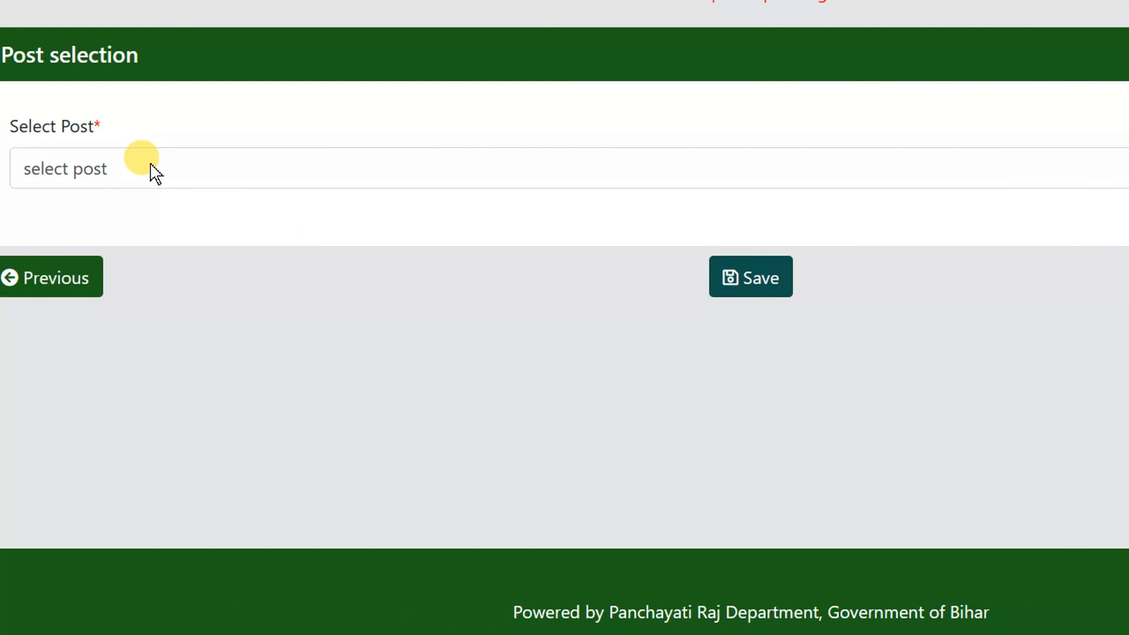
Step: Select and save ACCOUNTANT CUM IT ASSISTANT as the post, then save and continue
click(112, 168)
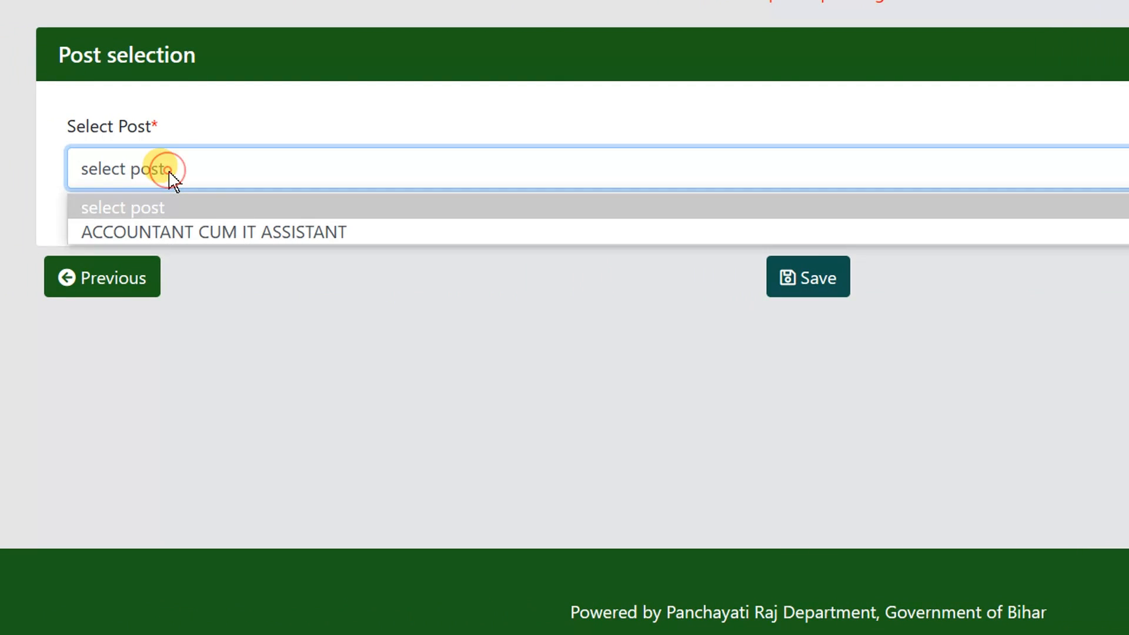
click(217, 231)
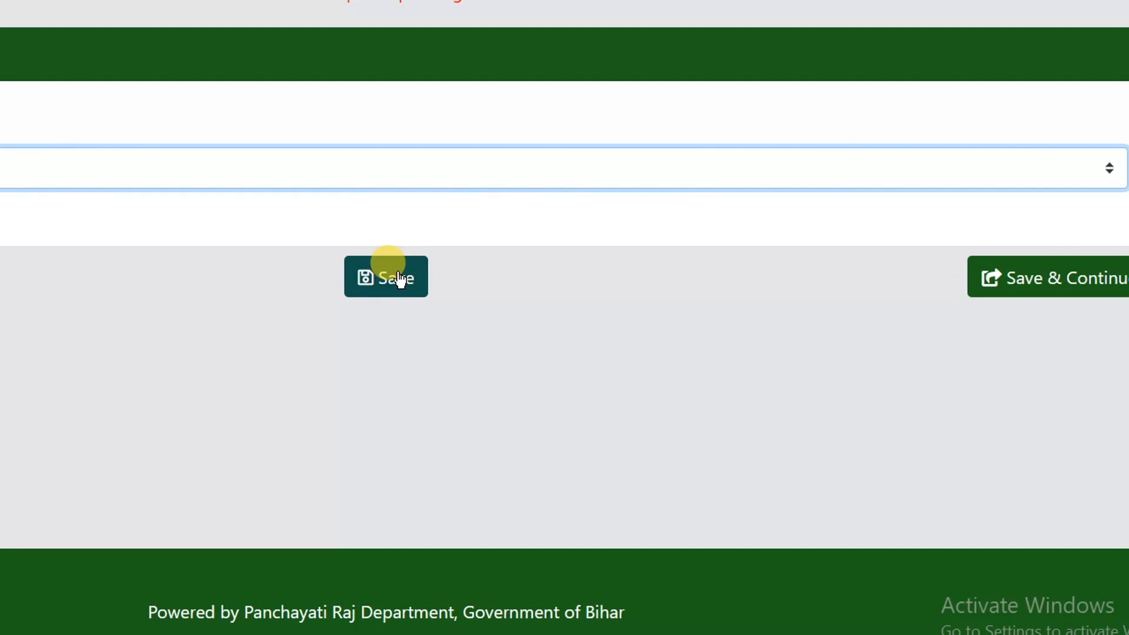
click(400, 280)
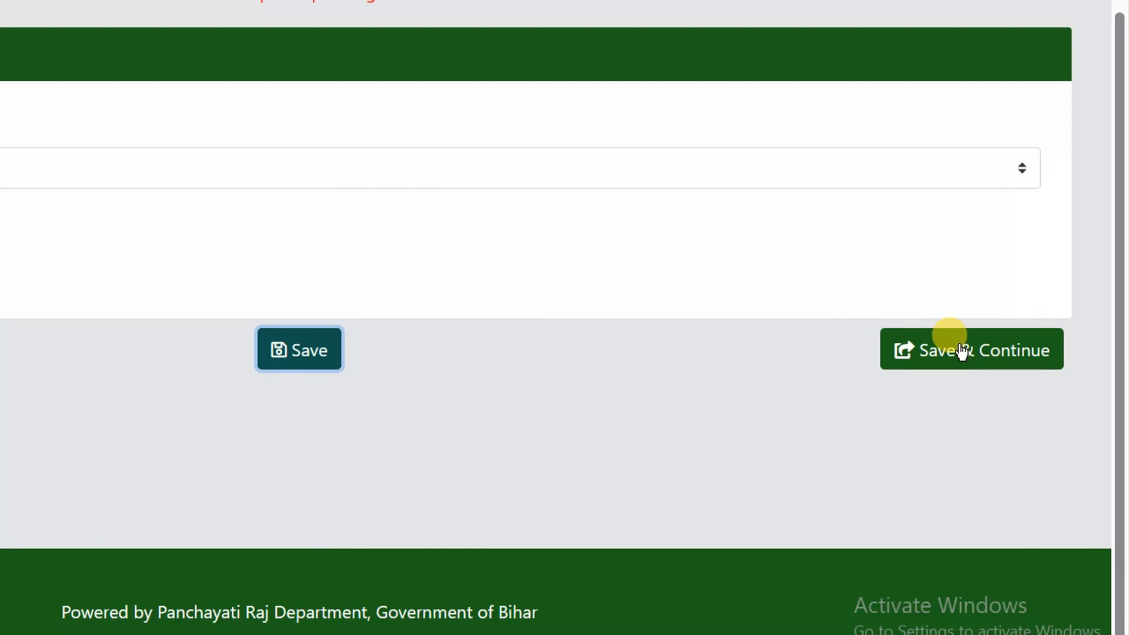
click(949, 350)
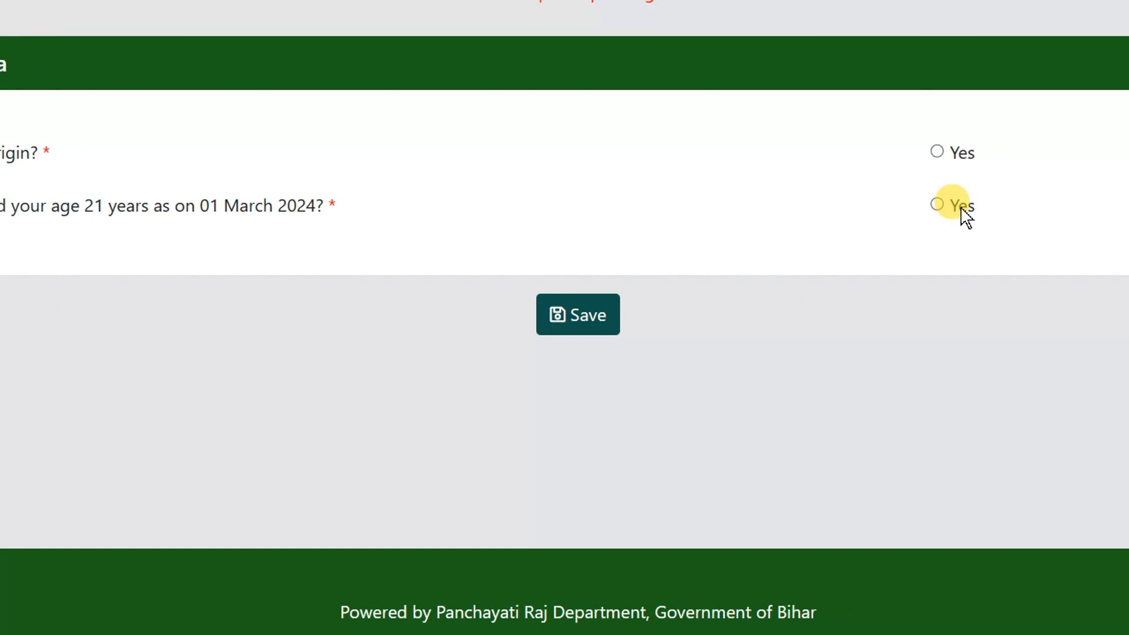
Step: Answer Yes to the first eligibility question and the age-21 question, then save and continue
click(937, 152)
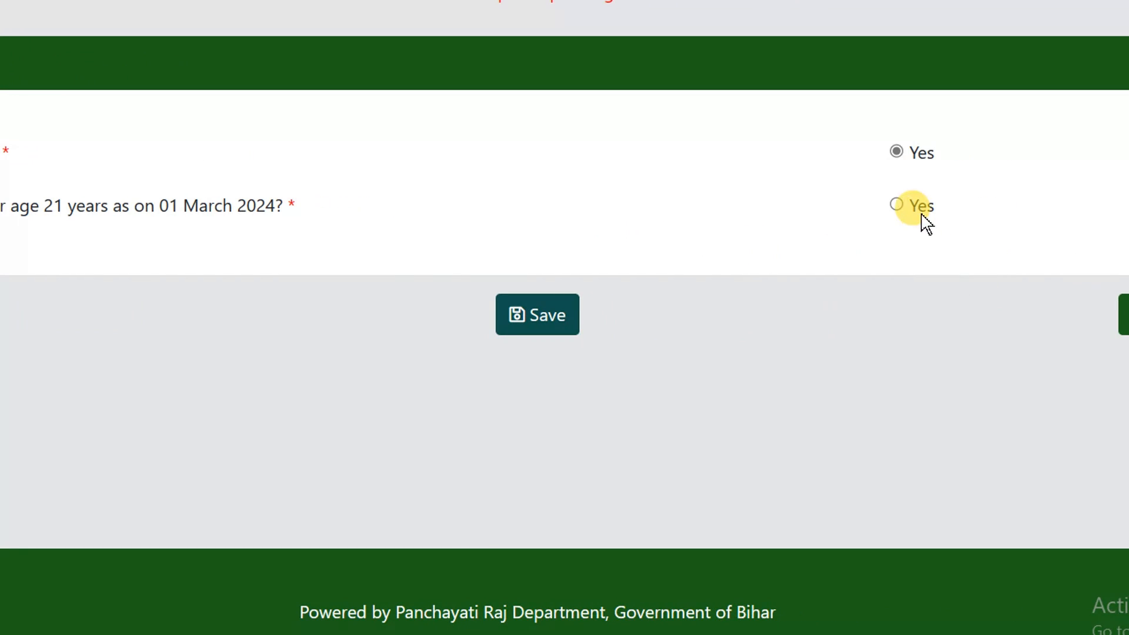
click(899, 207)
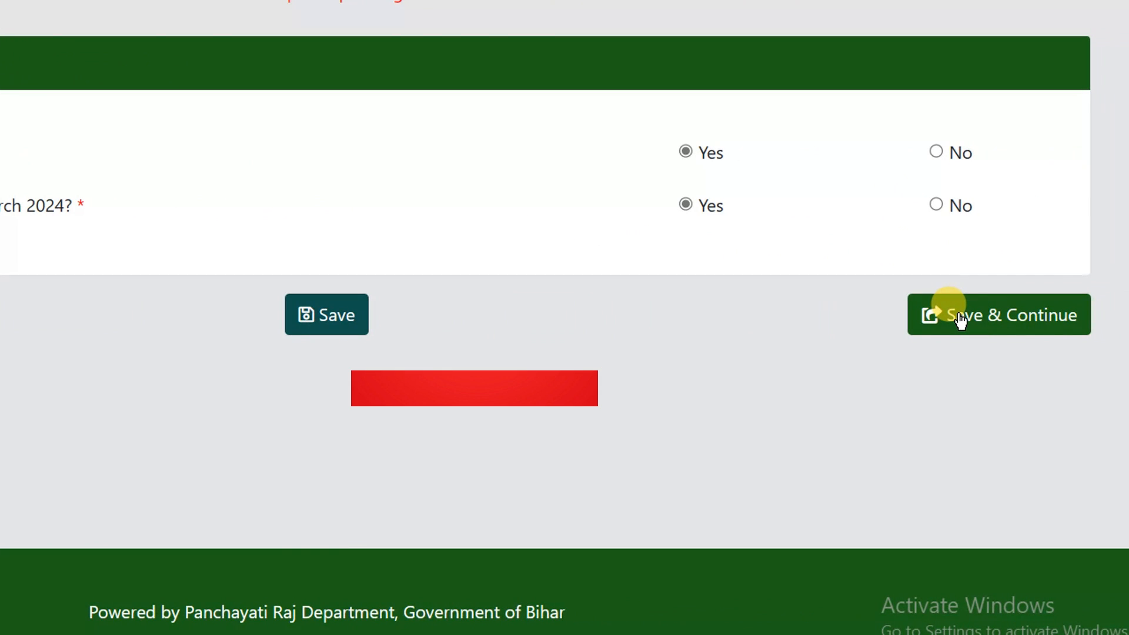
click(960, 317)
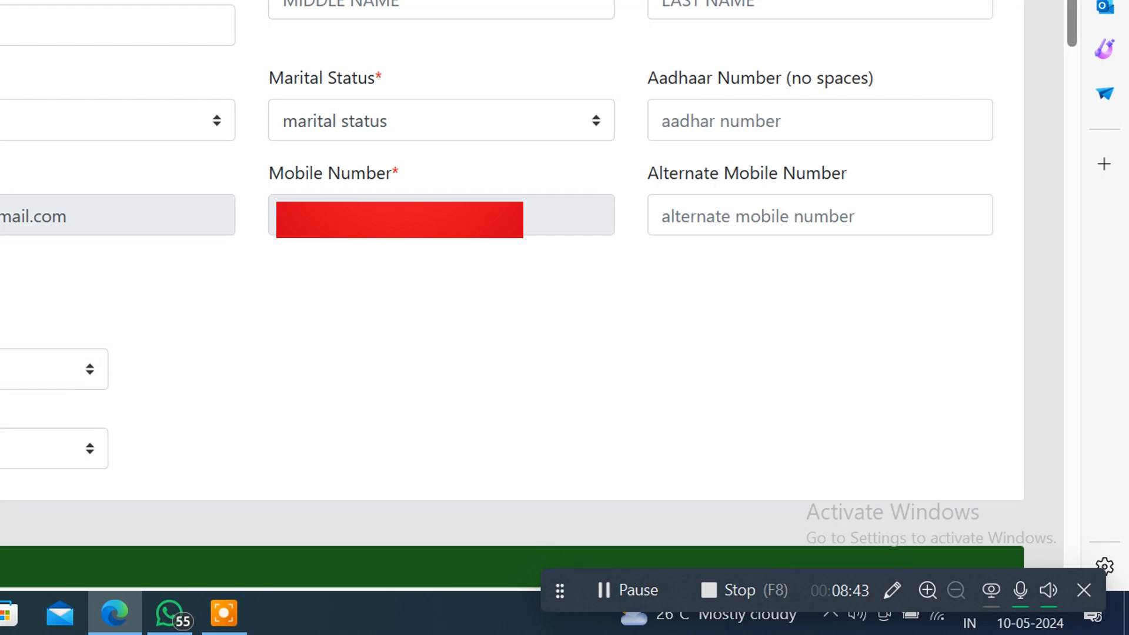
scroll(512, 294, down, 10)
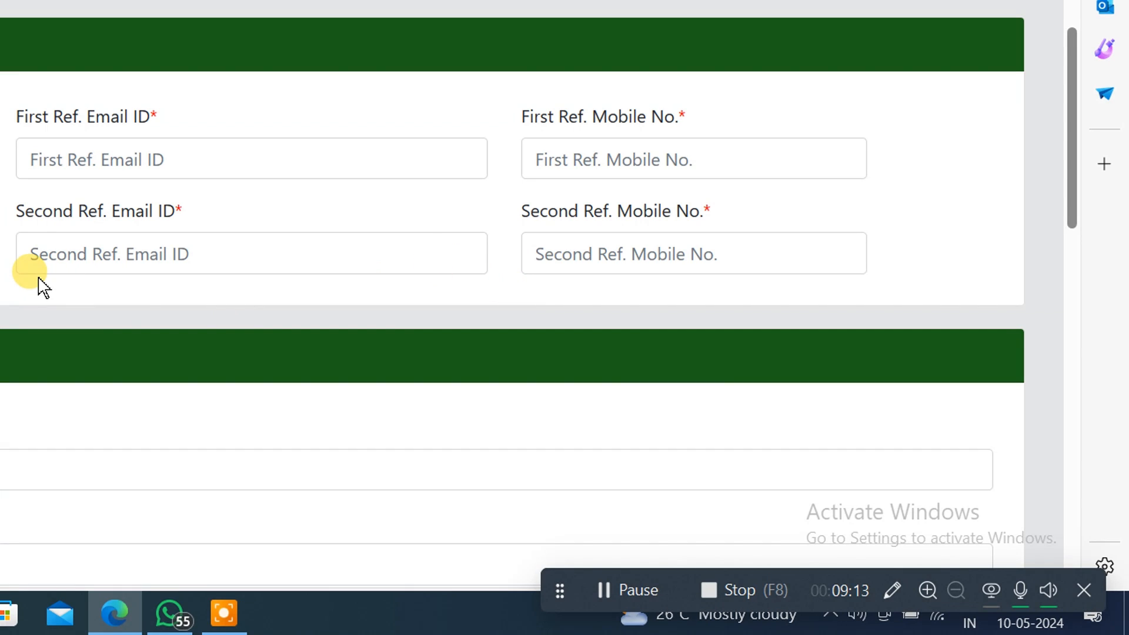
Step: Scroll through the personal details form to review the address fields, including District and PIN code
scroll(41, 286, down, 8)
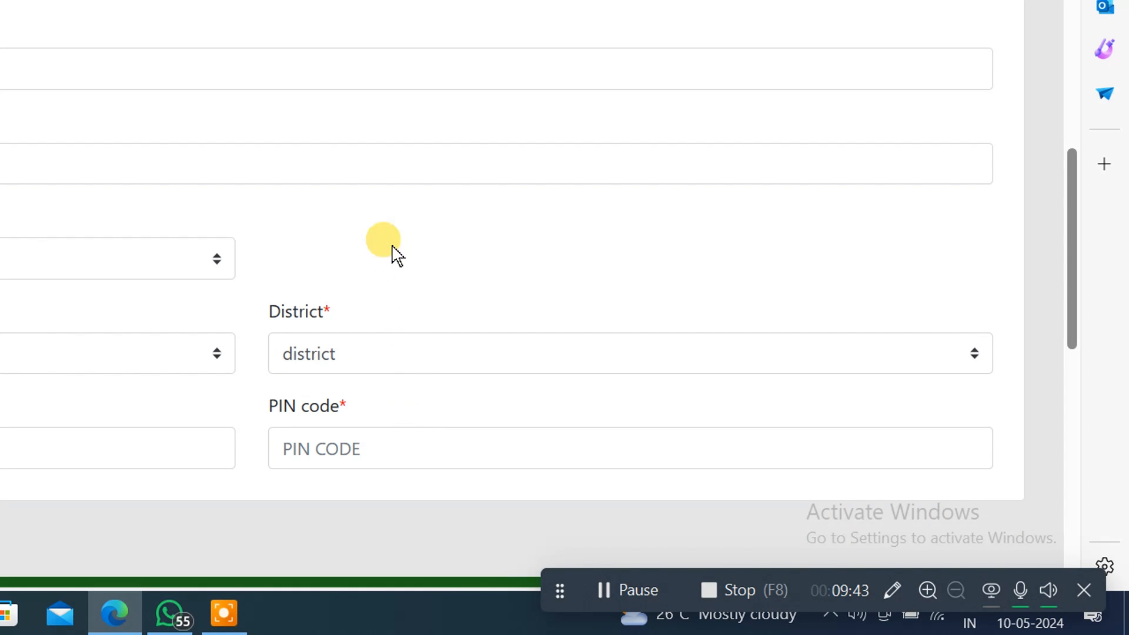
scroll(512, 294, down, 8)
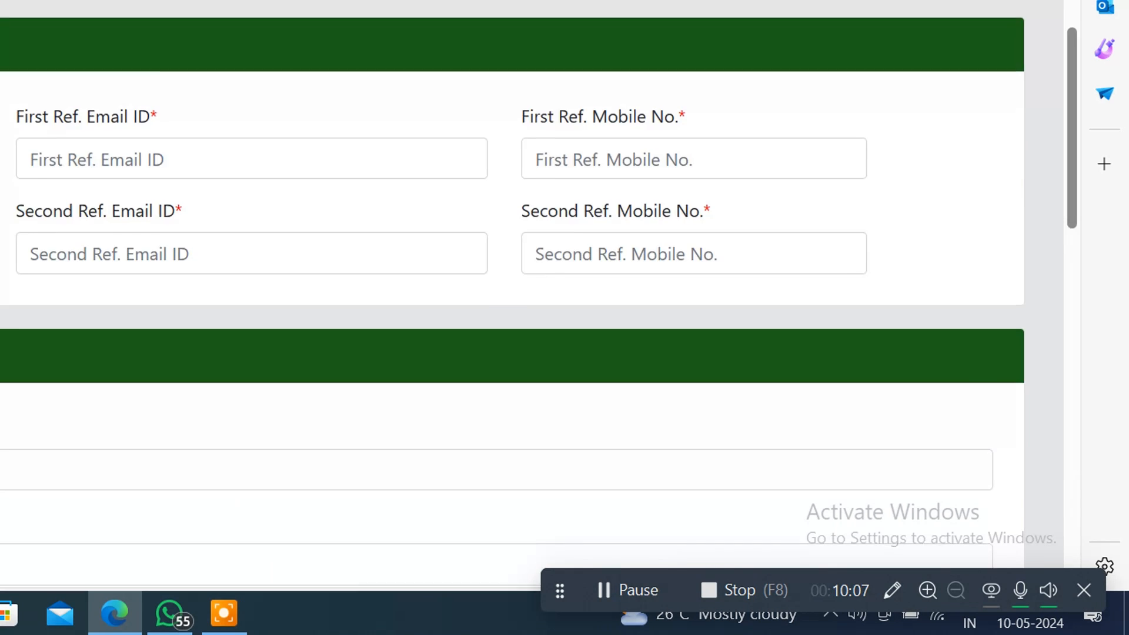
scroll(512, 294, down, 10)
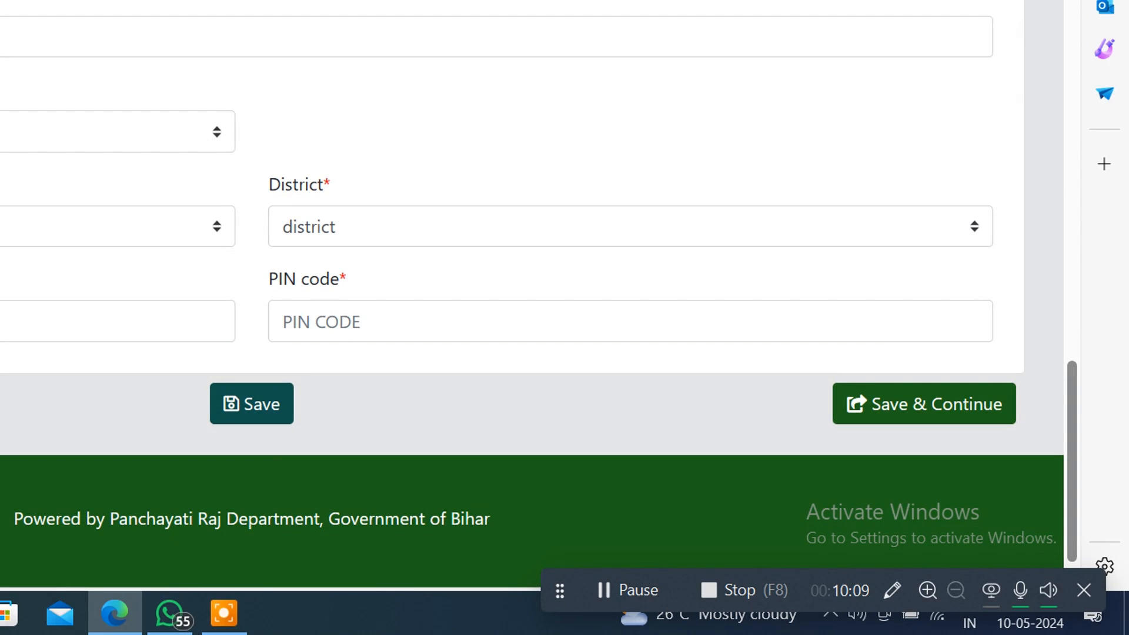
scroll(512, 294, up, 4)
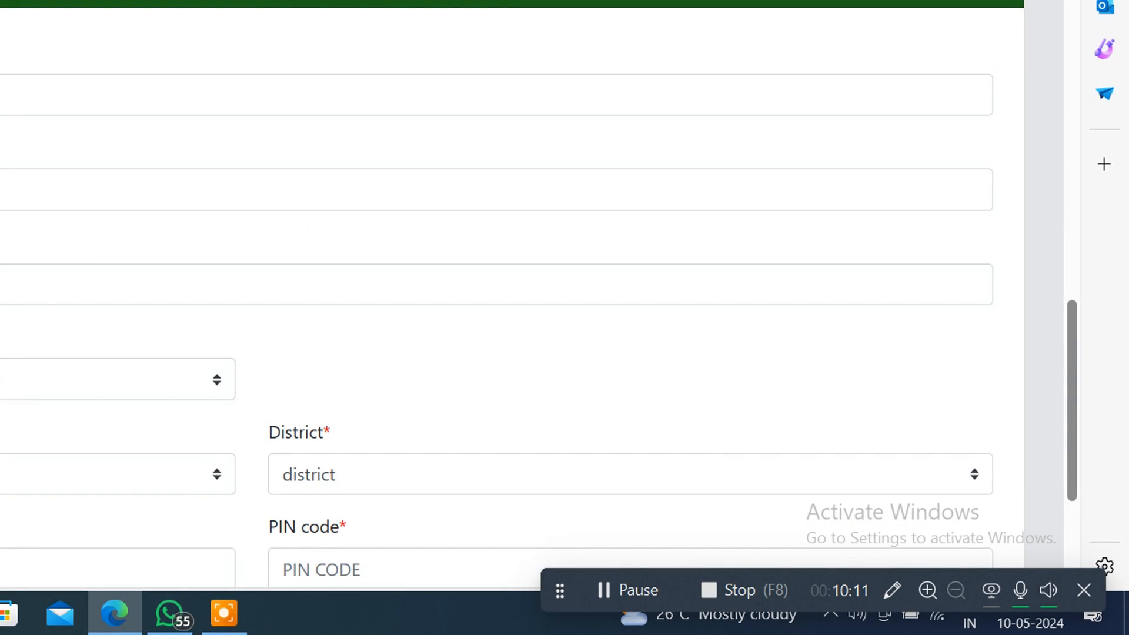
scroll(511, 294, up, 4)
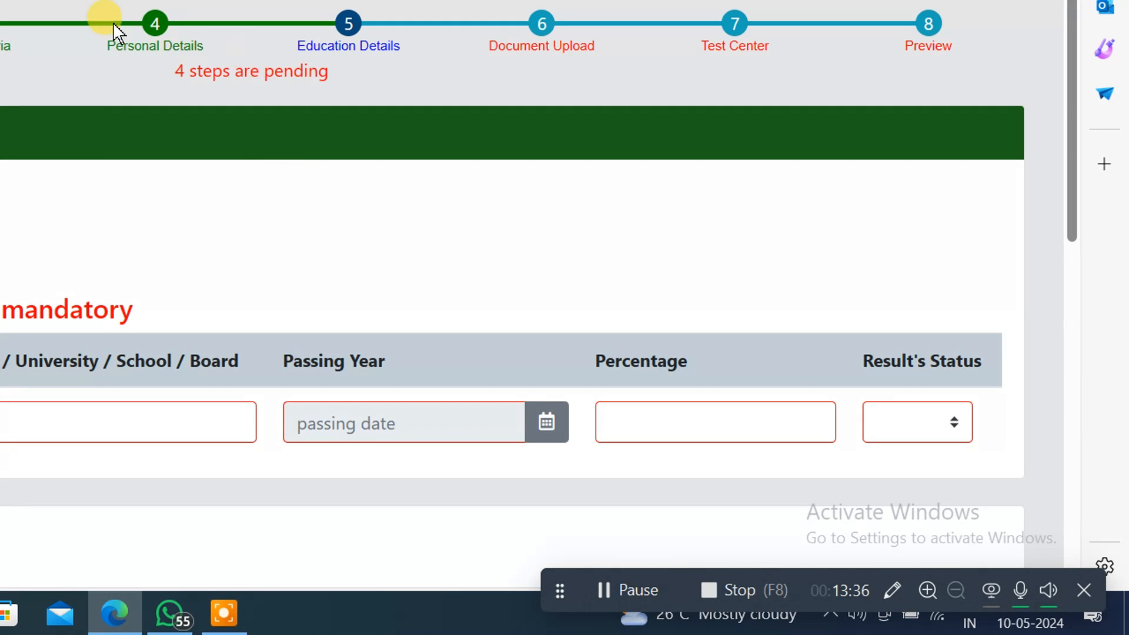
Step: Choose PASS in the qualification's Result Status dropdown, then scroll down to the Save buttons
scroll(512, 294, down, 4)
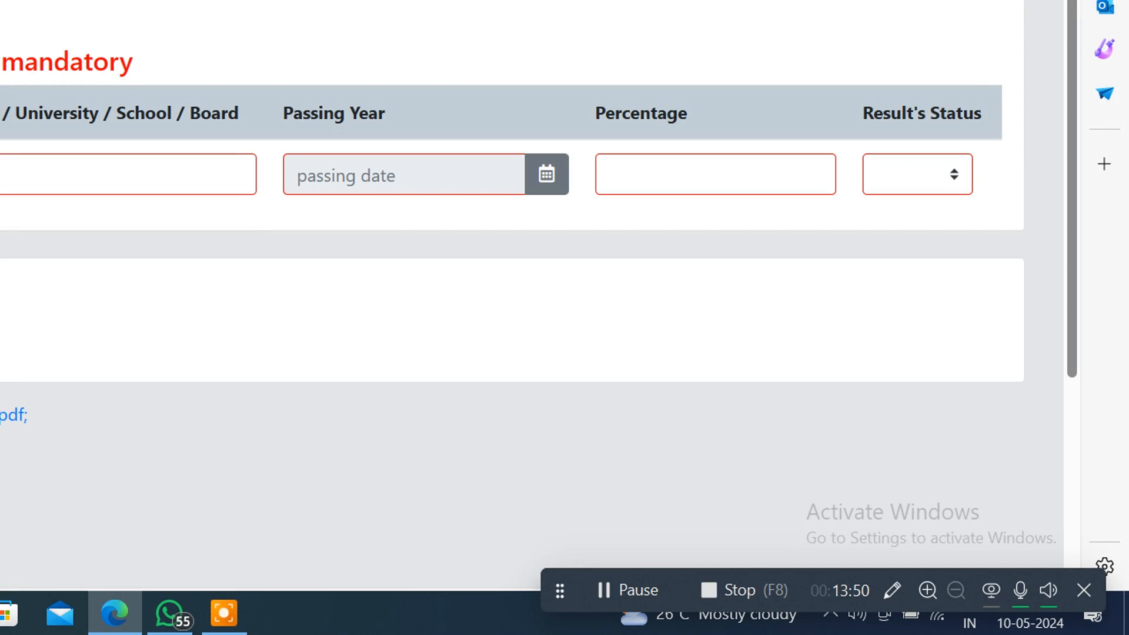
click(50, 169)
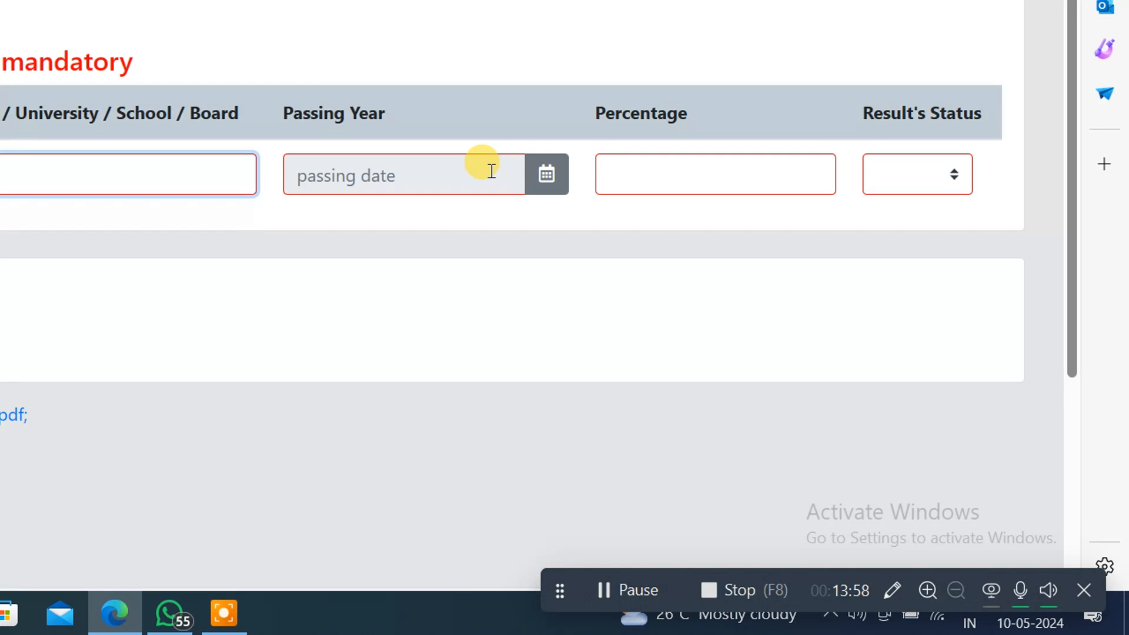
click(780, 175)
click(952, 187)
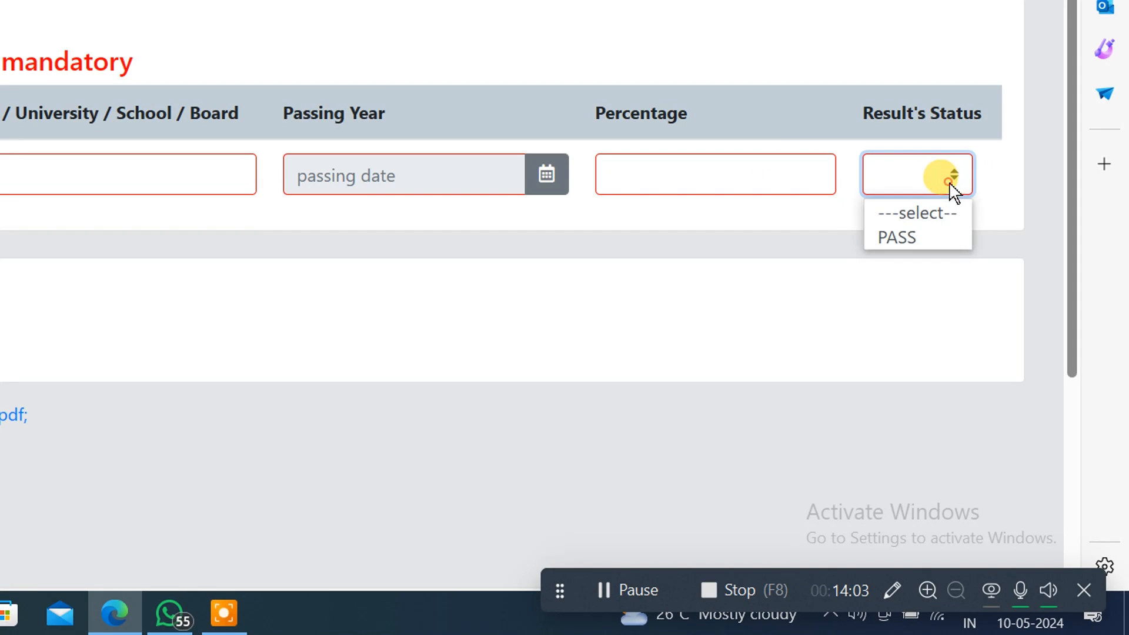
click(924, 236)
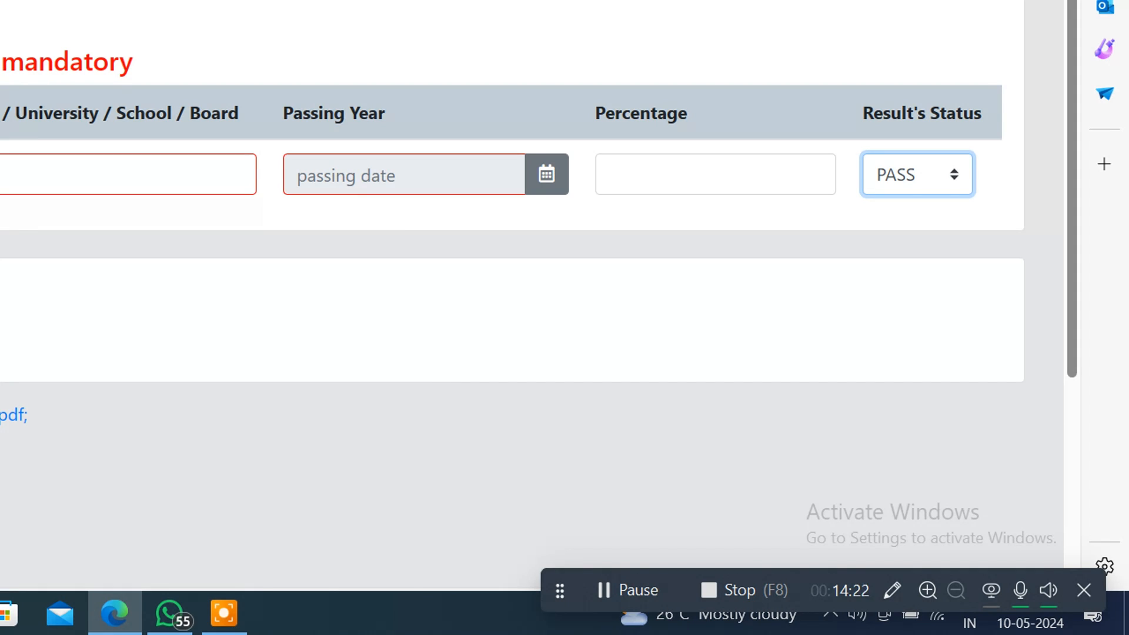
scroll(530, 294, down, 5)
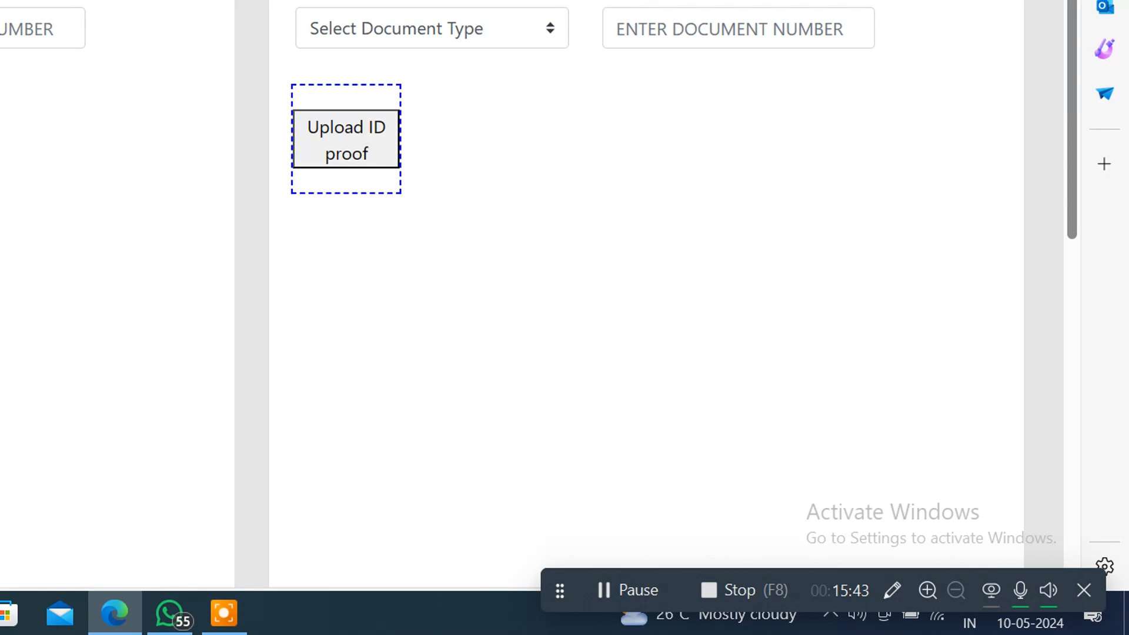
scroll(647, 294, up, 10)
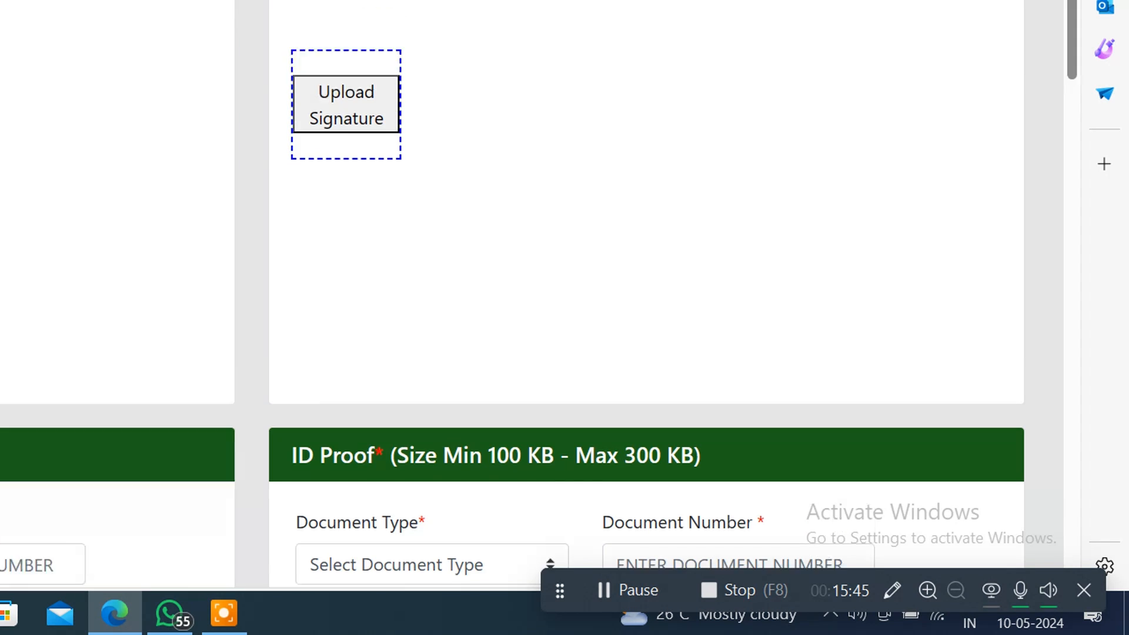
scroll(530, 294, down, 4)
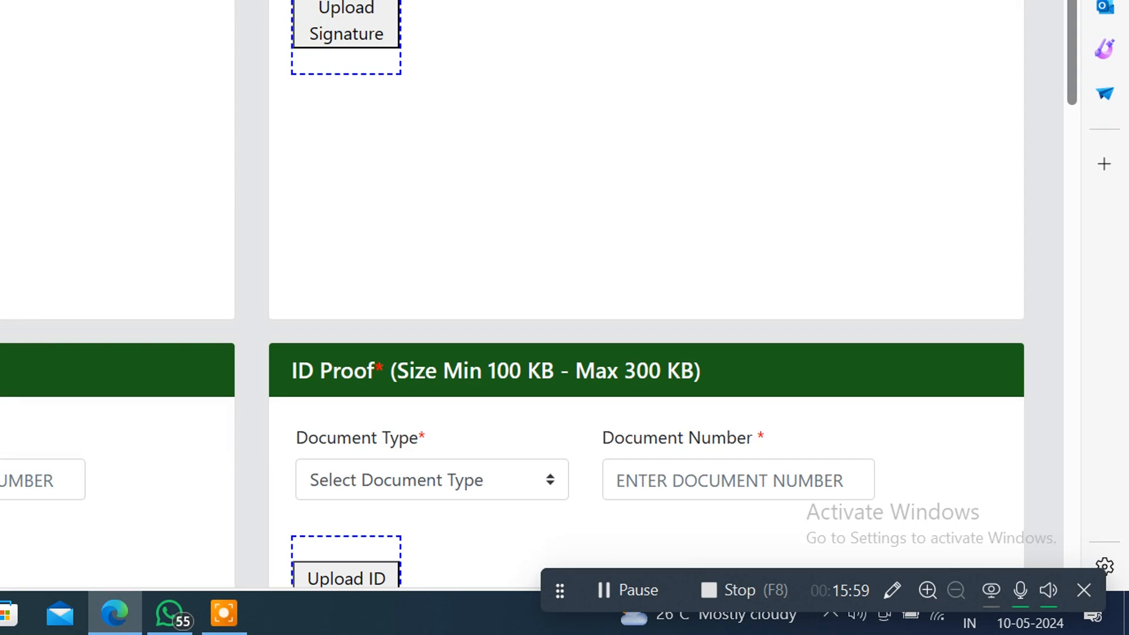
scroll(647, 294, down, 5)
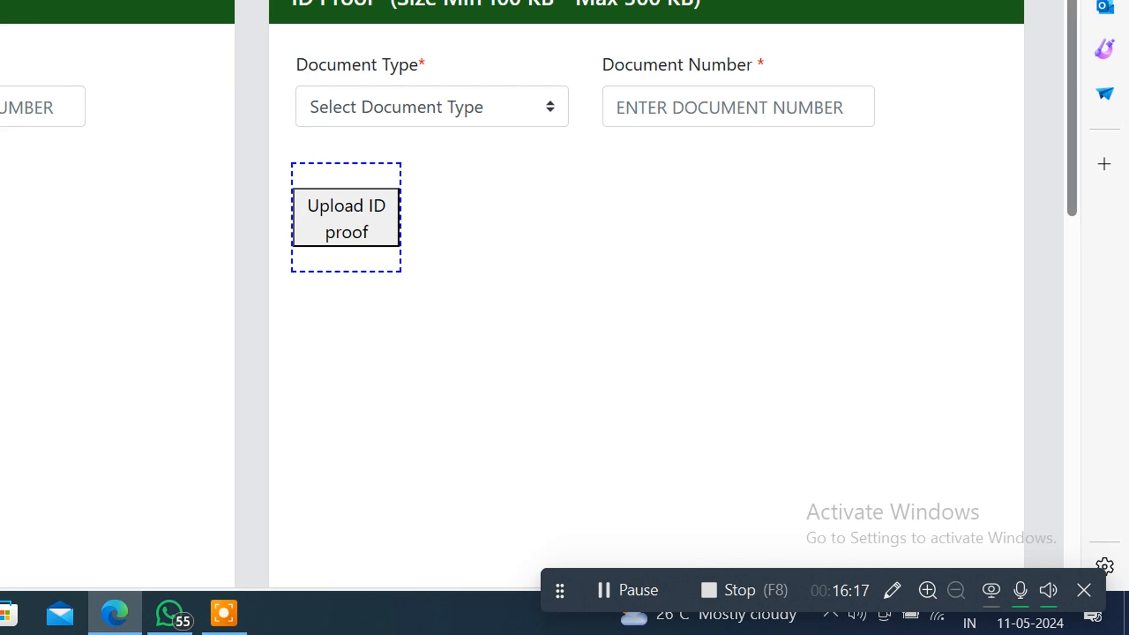
click(12, 107)
click(441, 106)
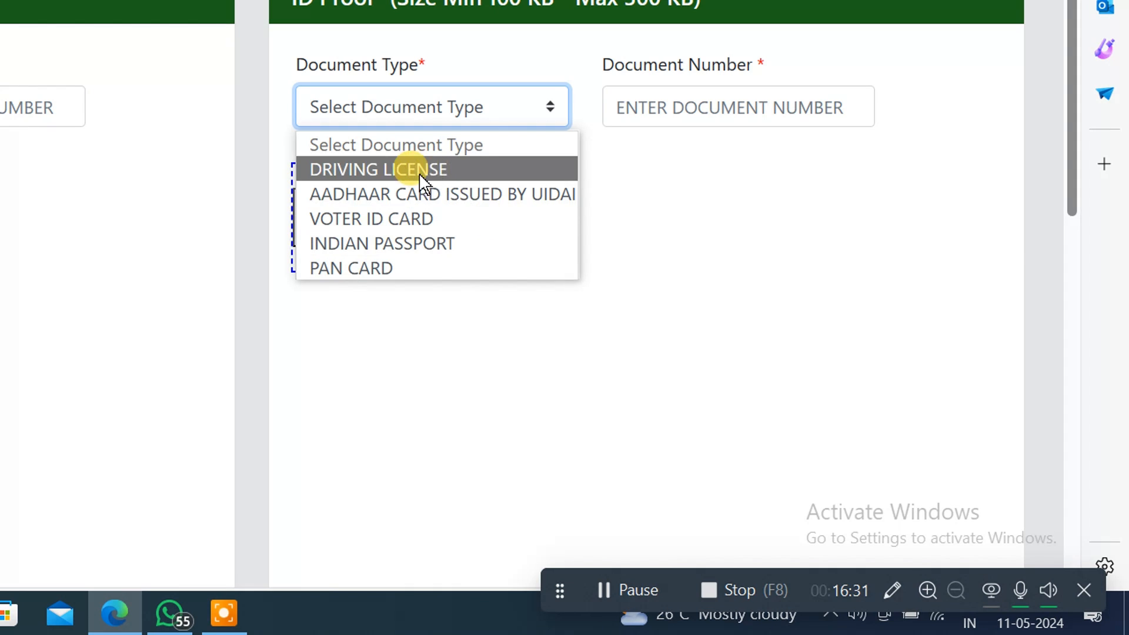
click(632, 150)
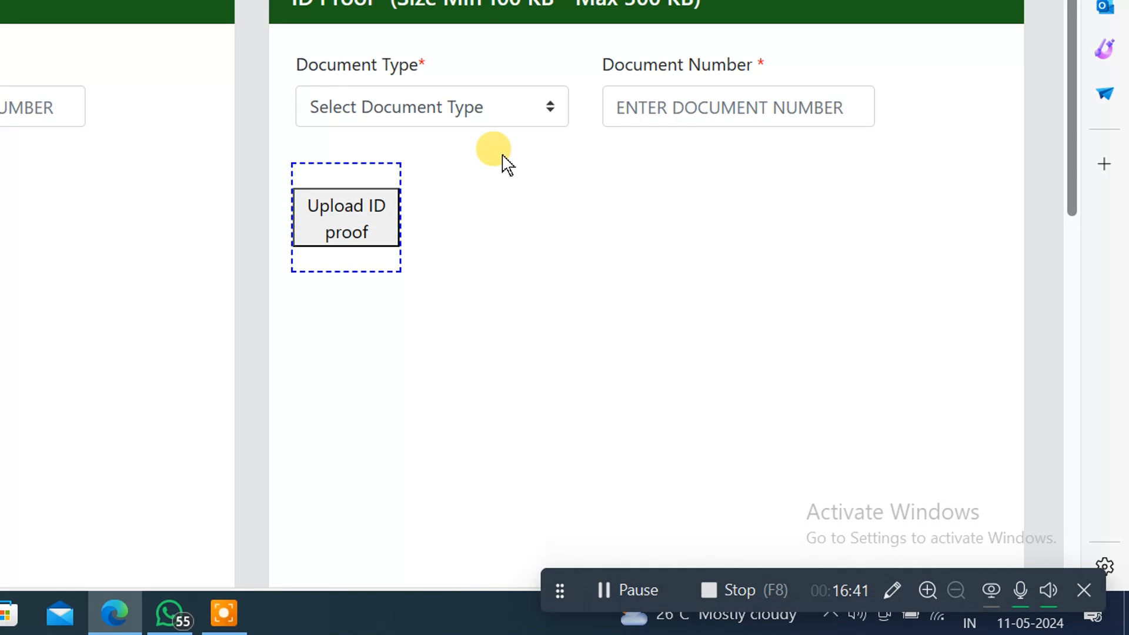
scroll(503, 161, down, 5)
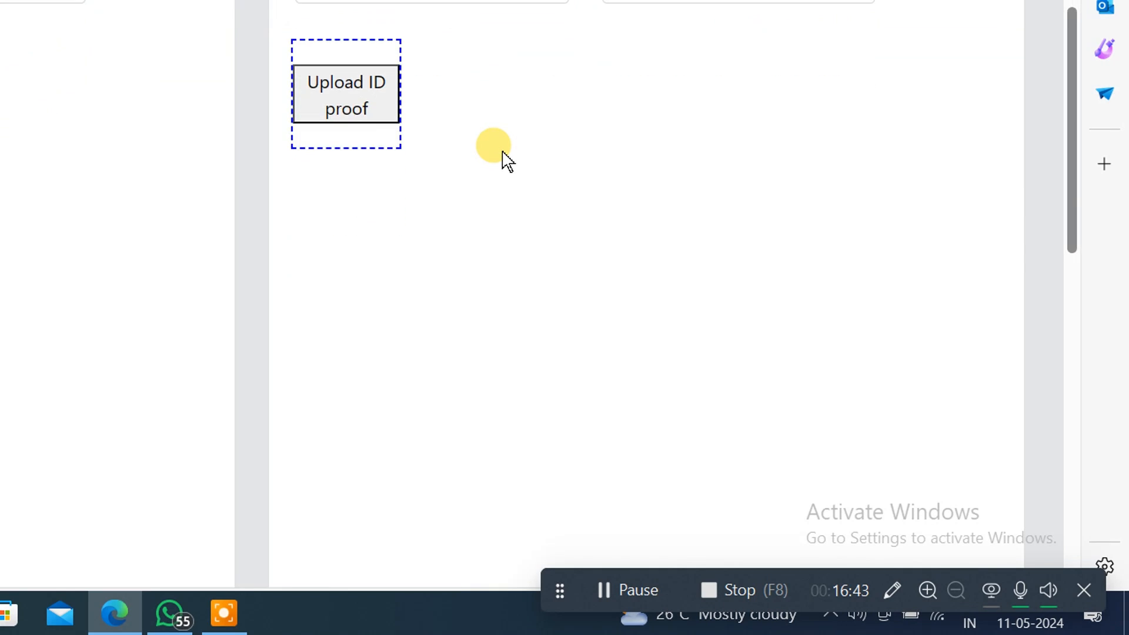
scroll(478, 149, down, 5)
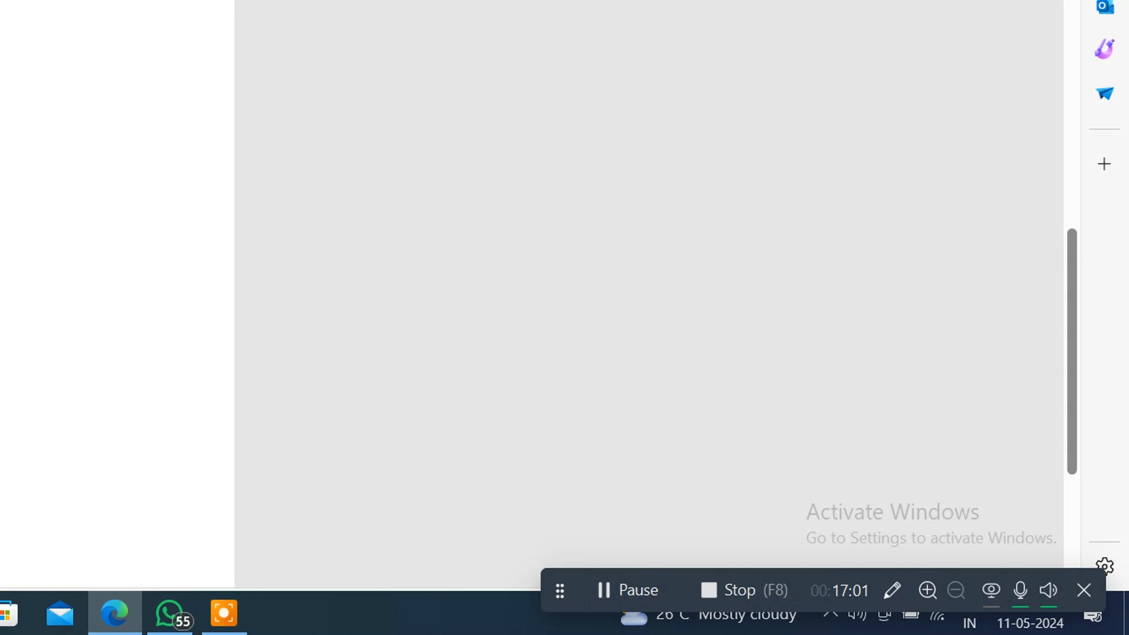
scroll(530, 294, down, 5)
scroll(529, 294, up, 4)
scroll(461, 312, down, 3)
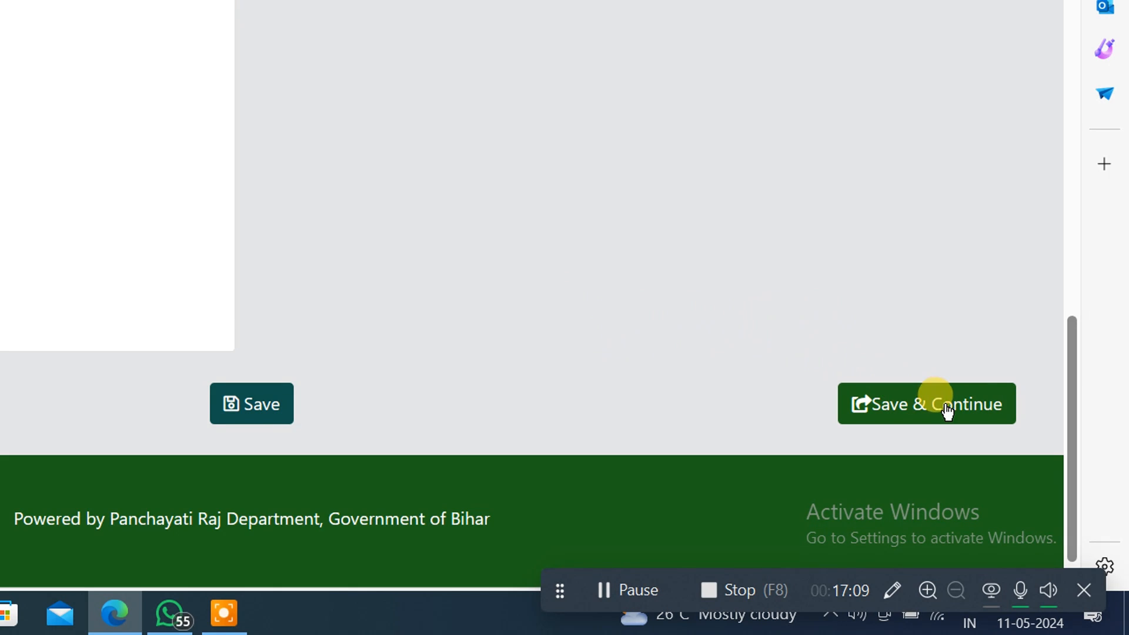
Step: Pick the second option in the last dropdown and use Save & Continue to reach the review page
scroll(796, 383, up, 1)
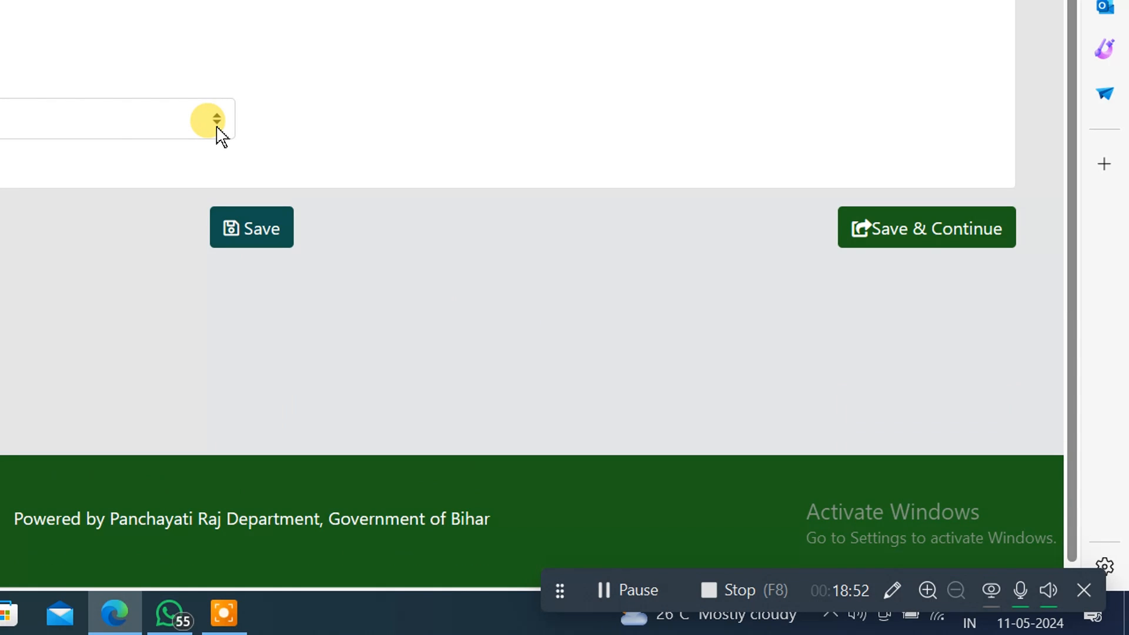
click(2, 110)
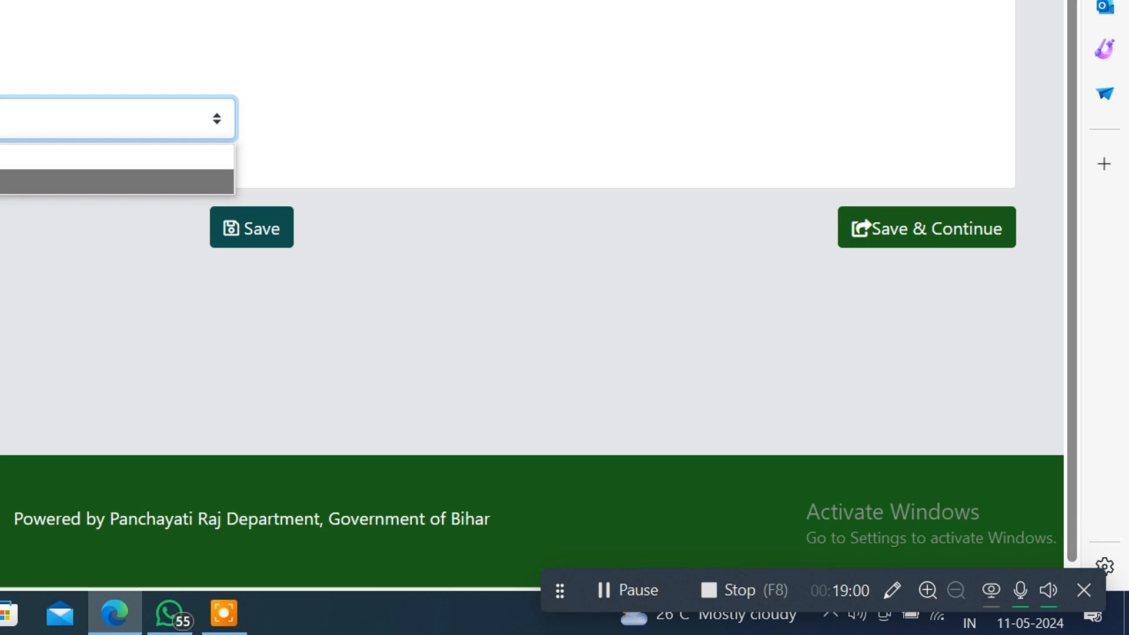
key(Return)
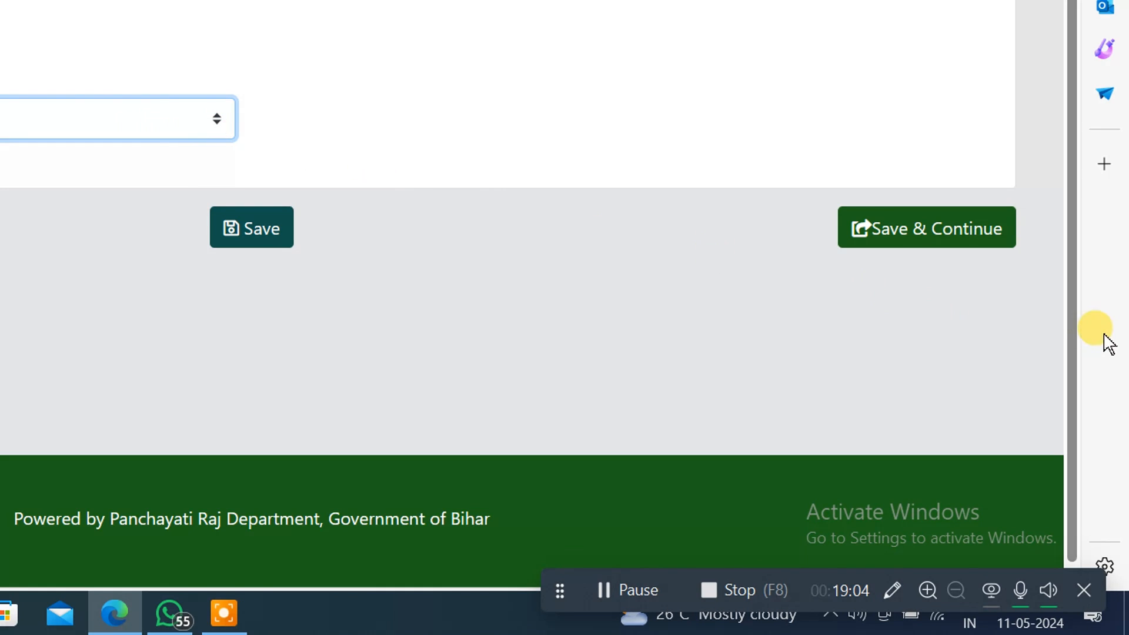
click(928, 231)
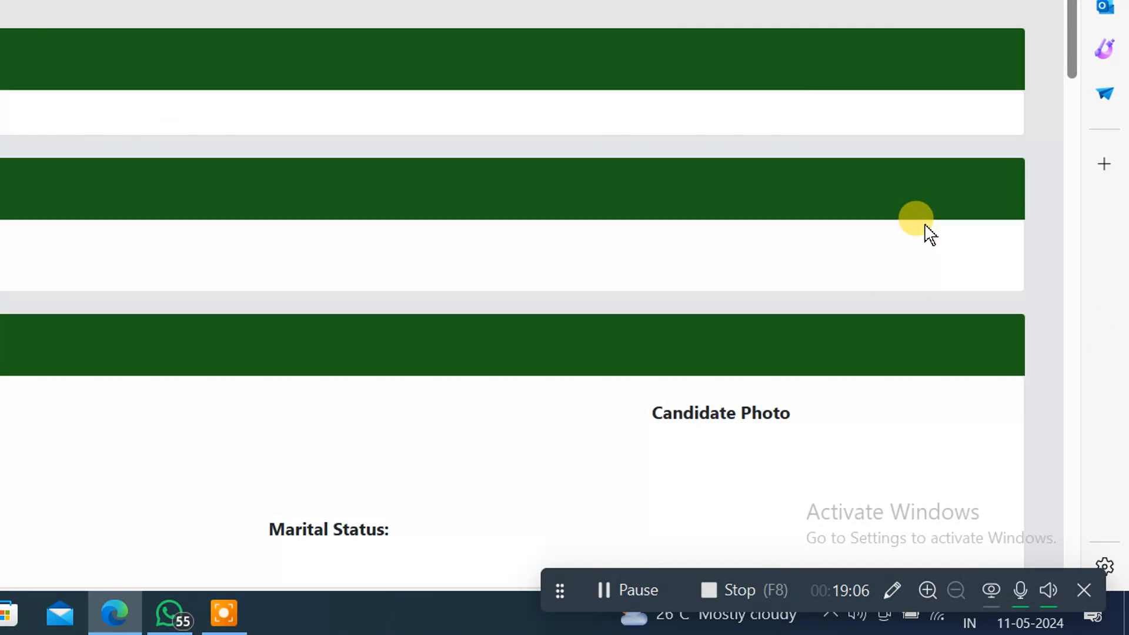
scroll(18, 17, up, 3)
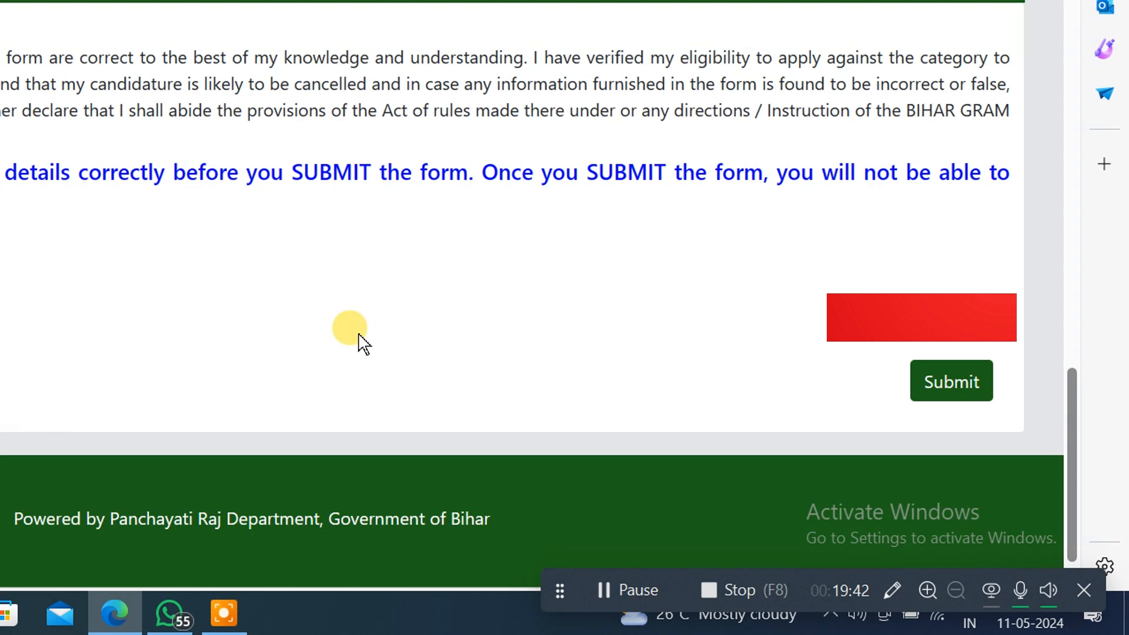
Step: Submit the application and confirm with 'Yes, I have confirmed' in the Confirm Details dialog
click(968, 383)
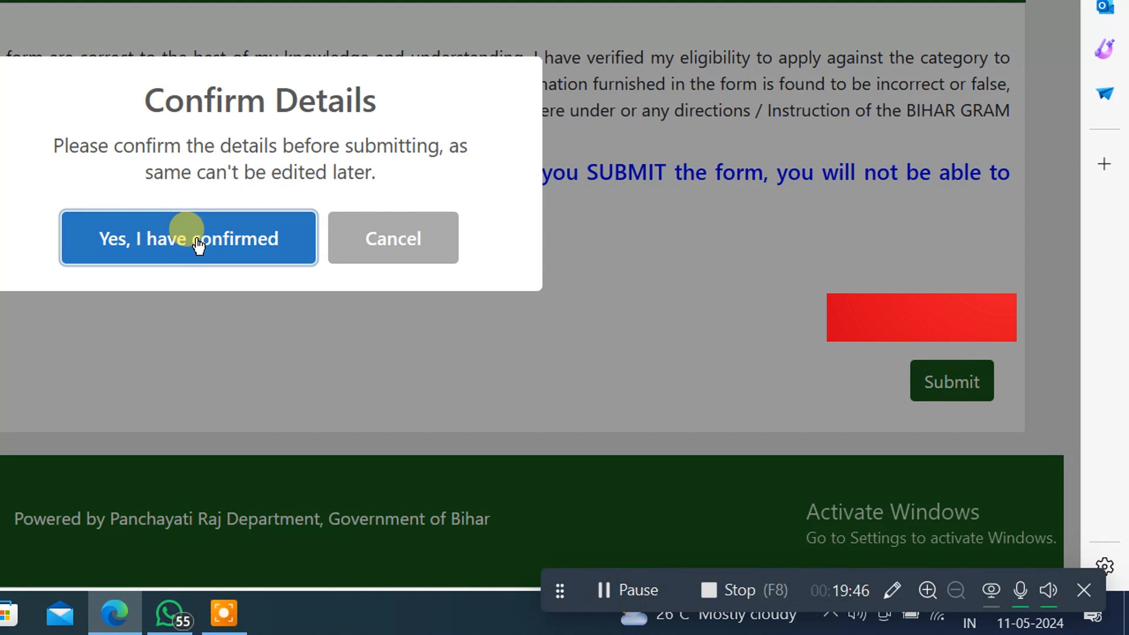
click(196, 254)
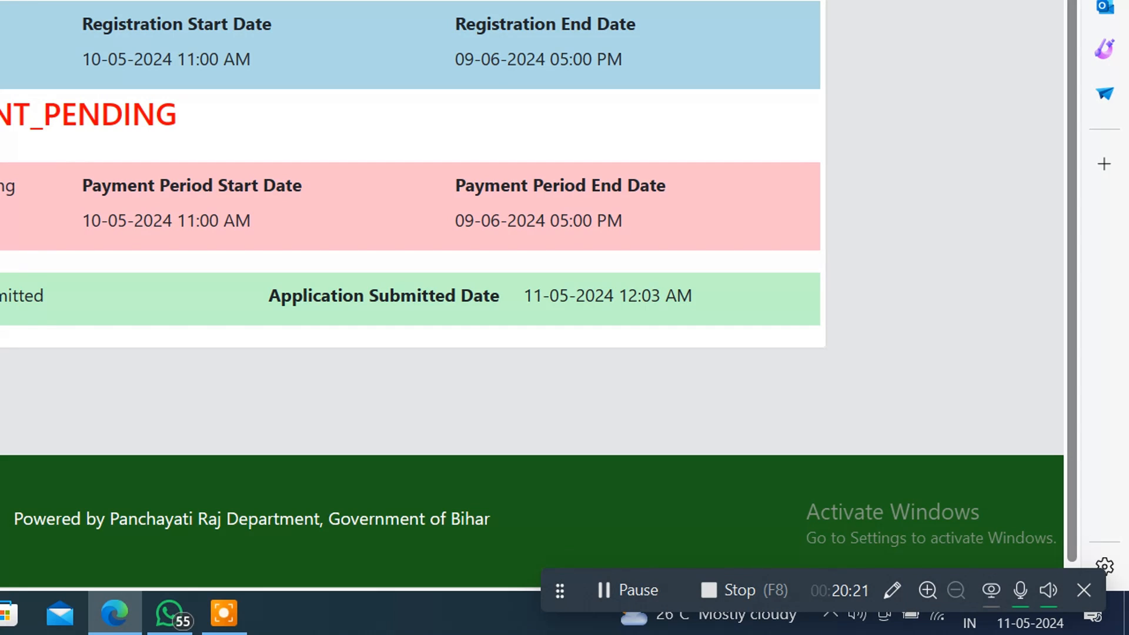
Step: Highlight the submission date, then select UPI QR and Pay Now for the 500.00 INR fee
drag(0, 296, 47, 323)
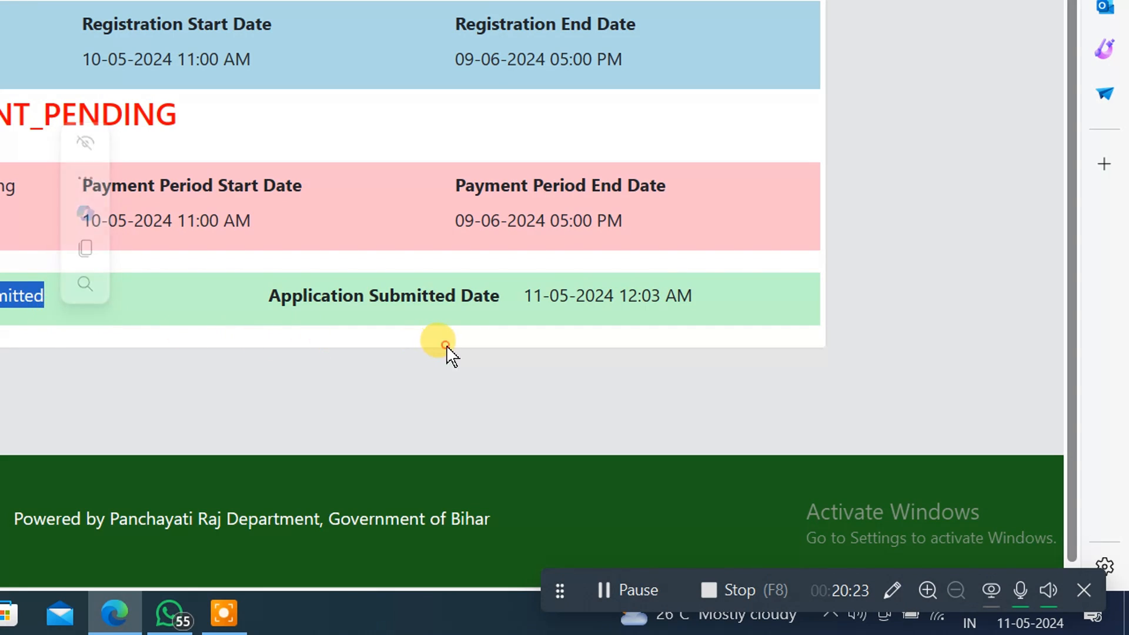
click(477, 350)
drag(500, 274, 668, 318)
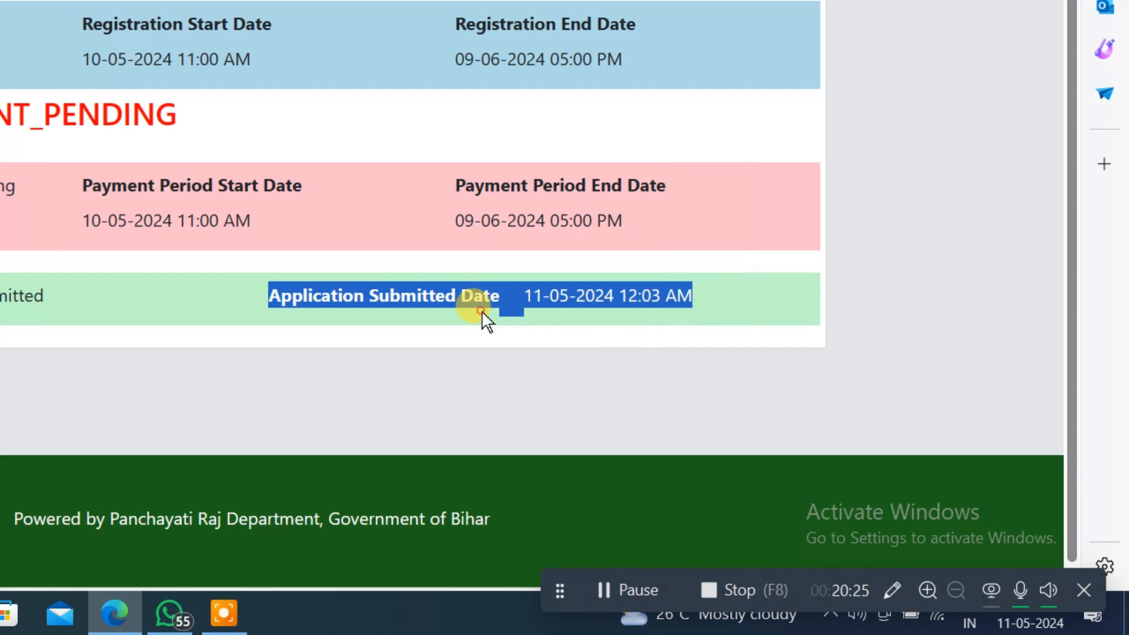
click(109, 226)
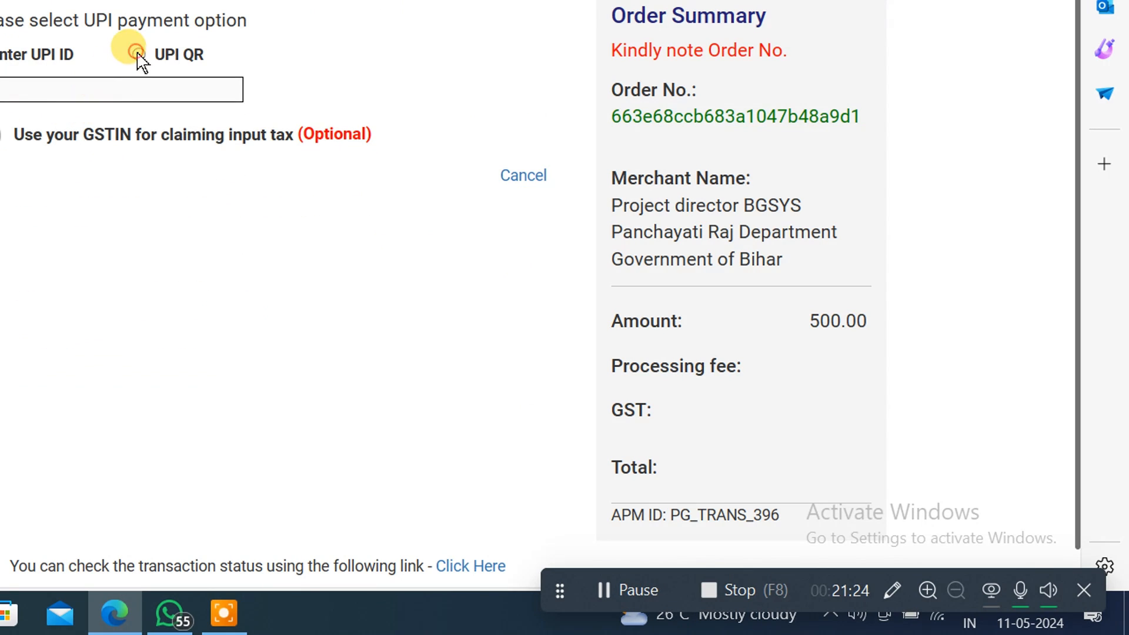
click(139, 55)
click(229, 183)
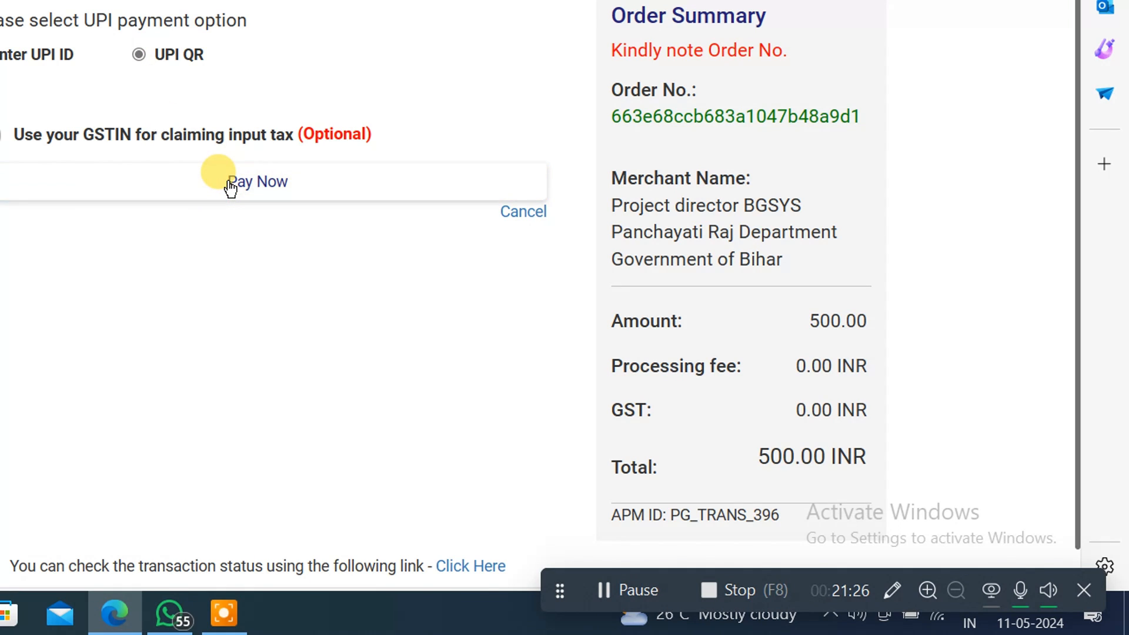